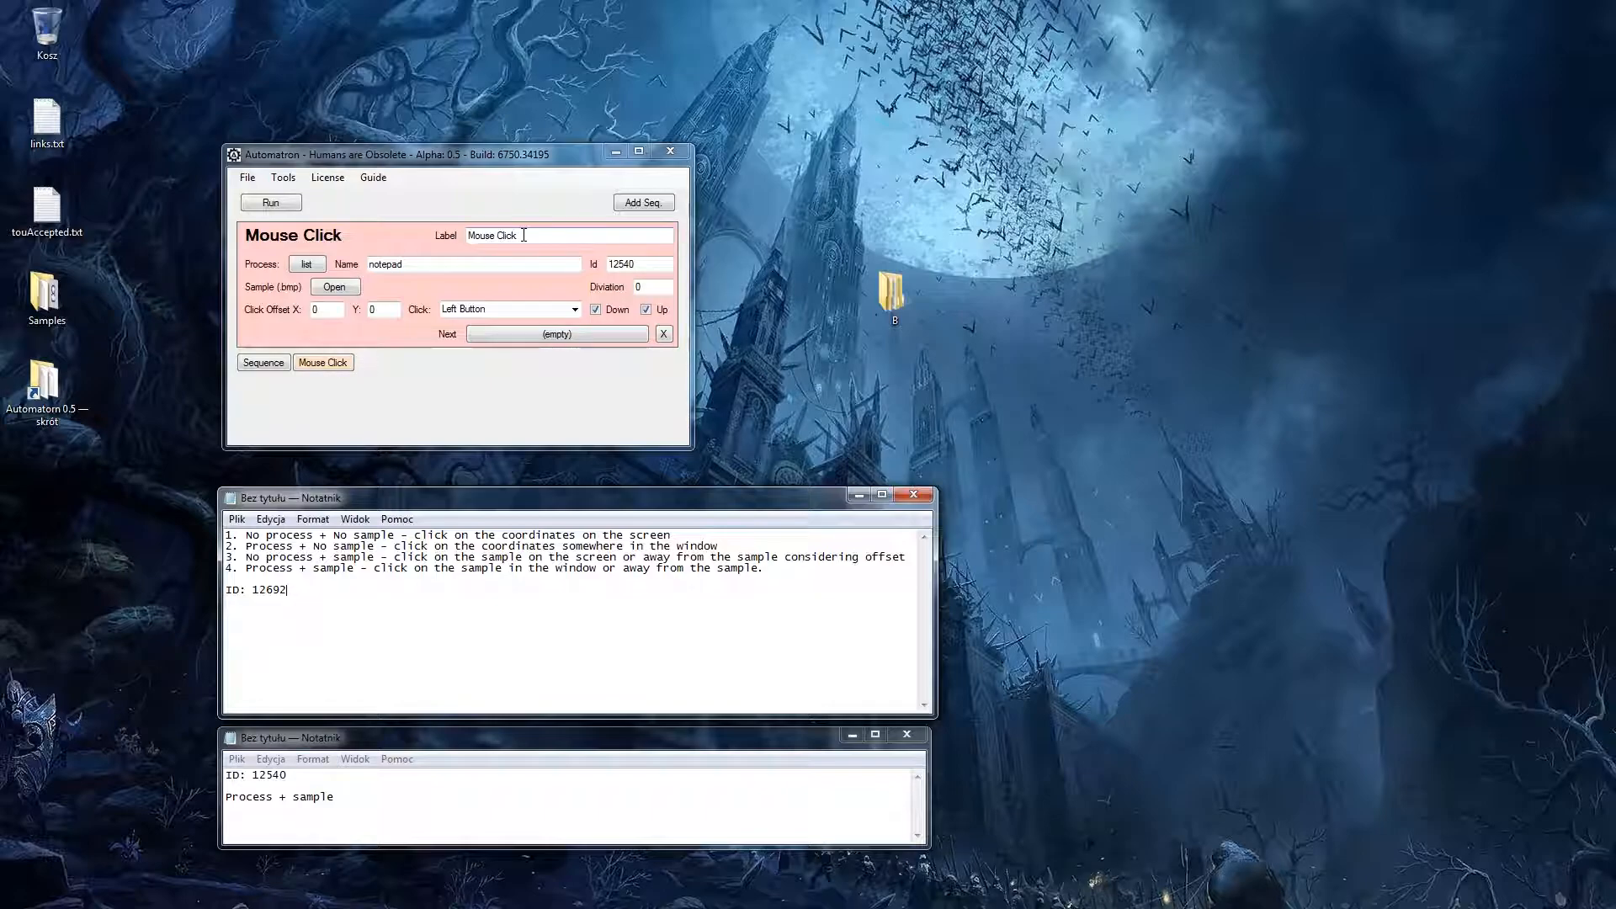
pyautogui.click(320, 266)
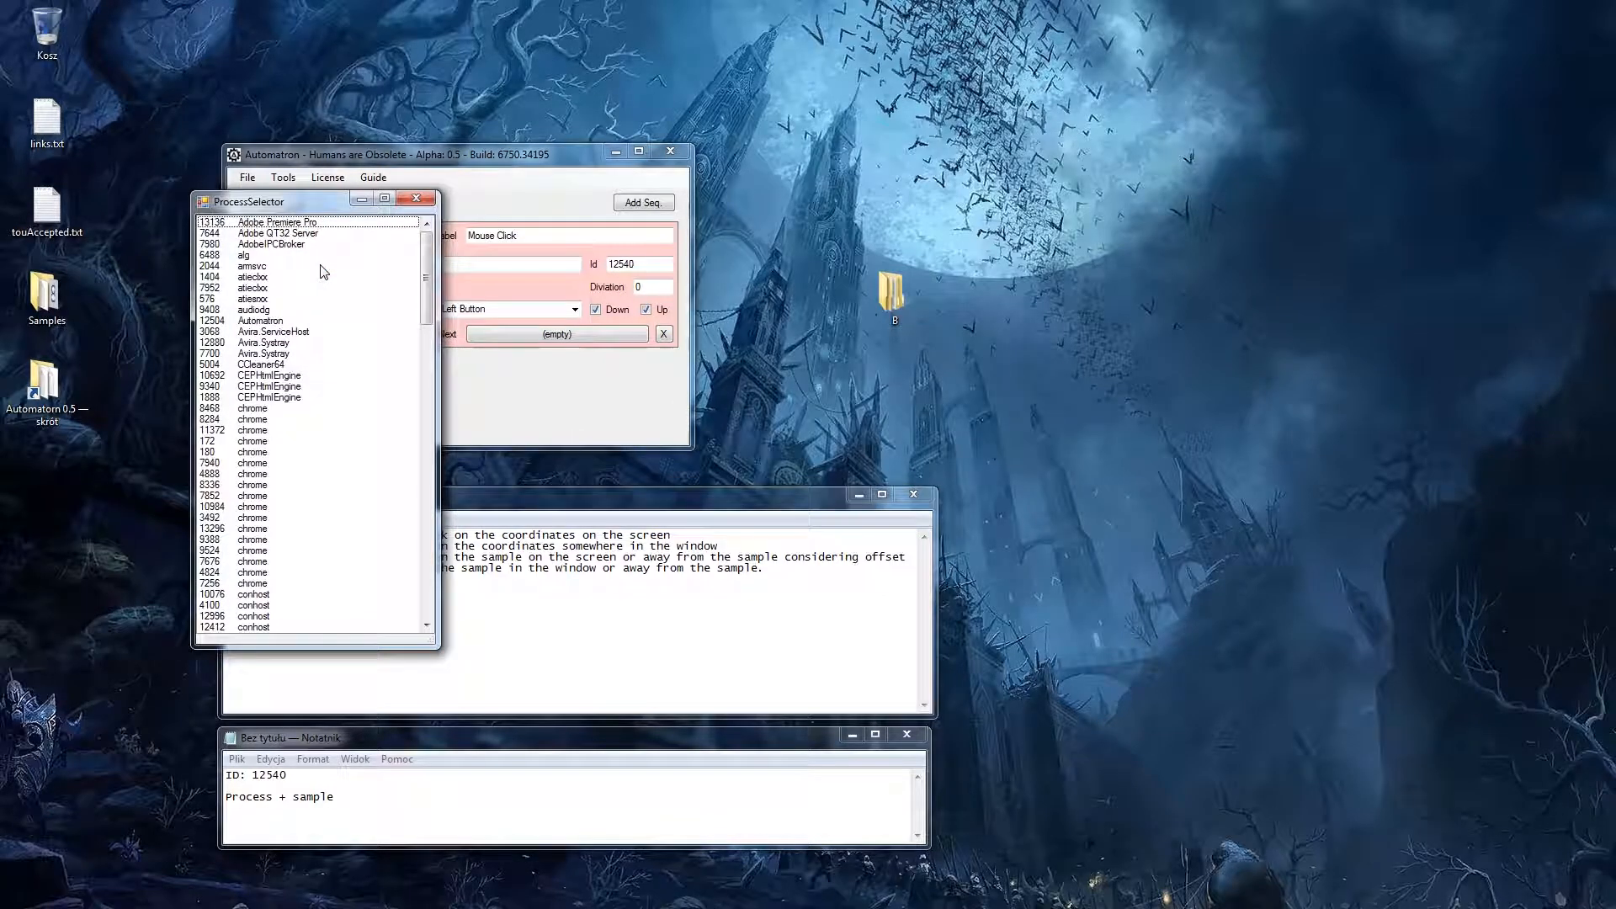
pyautogui.click(406, 200)
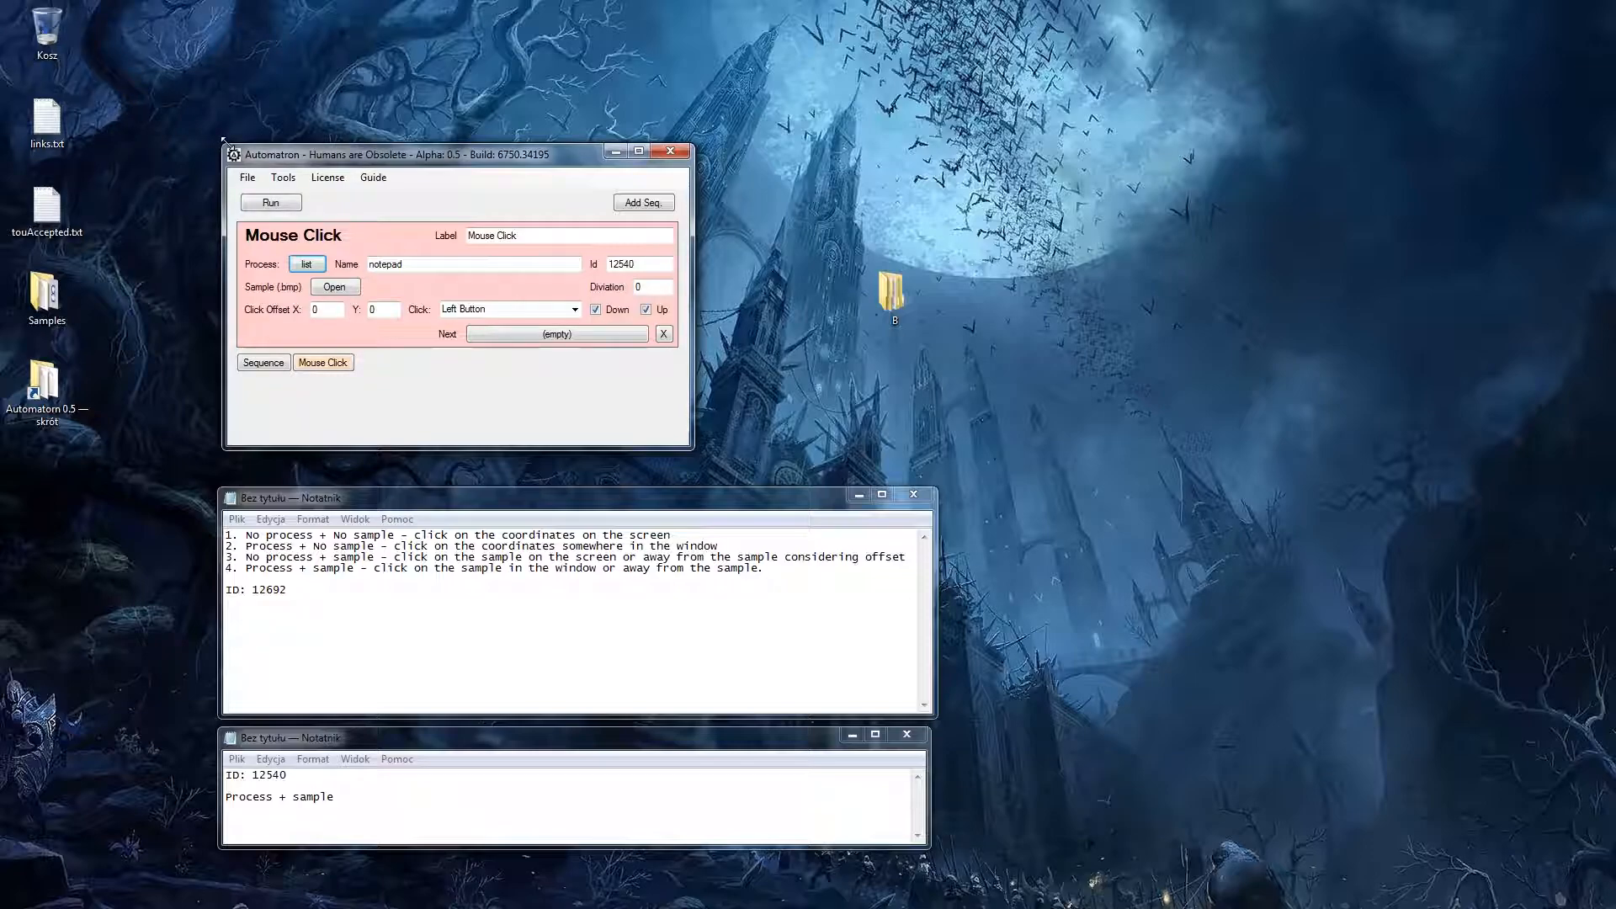
pyautogui.click(578, 311)
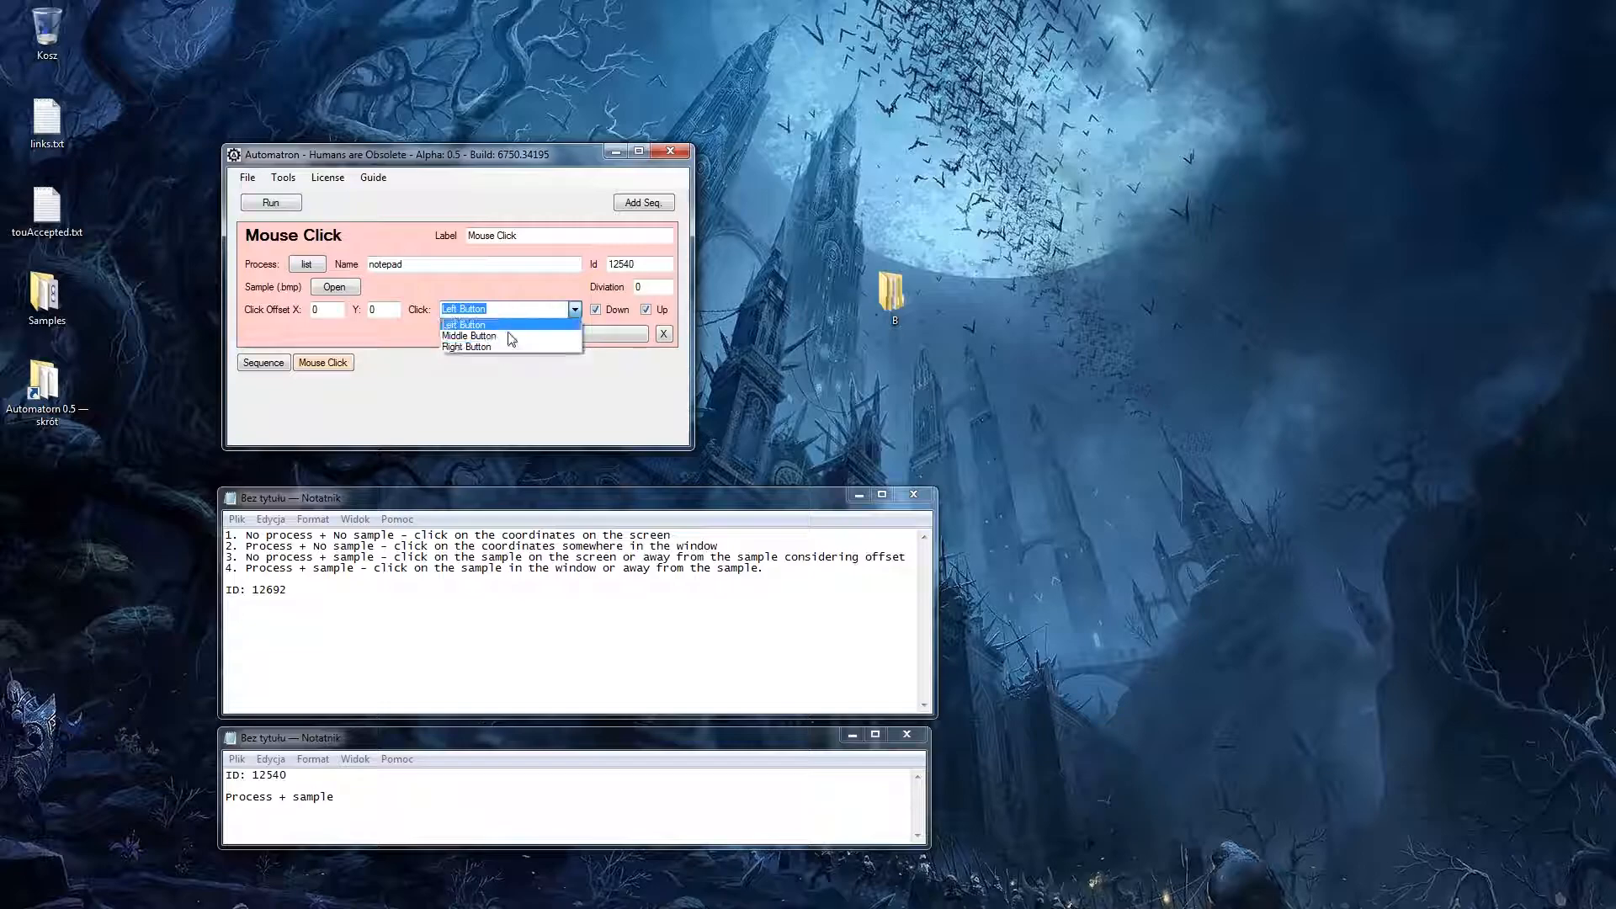
pyautogui.click(535, 291)
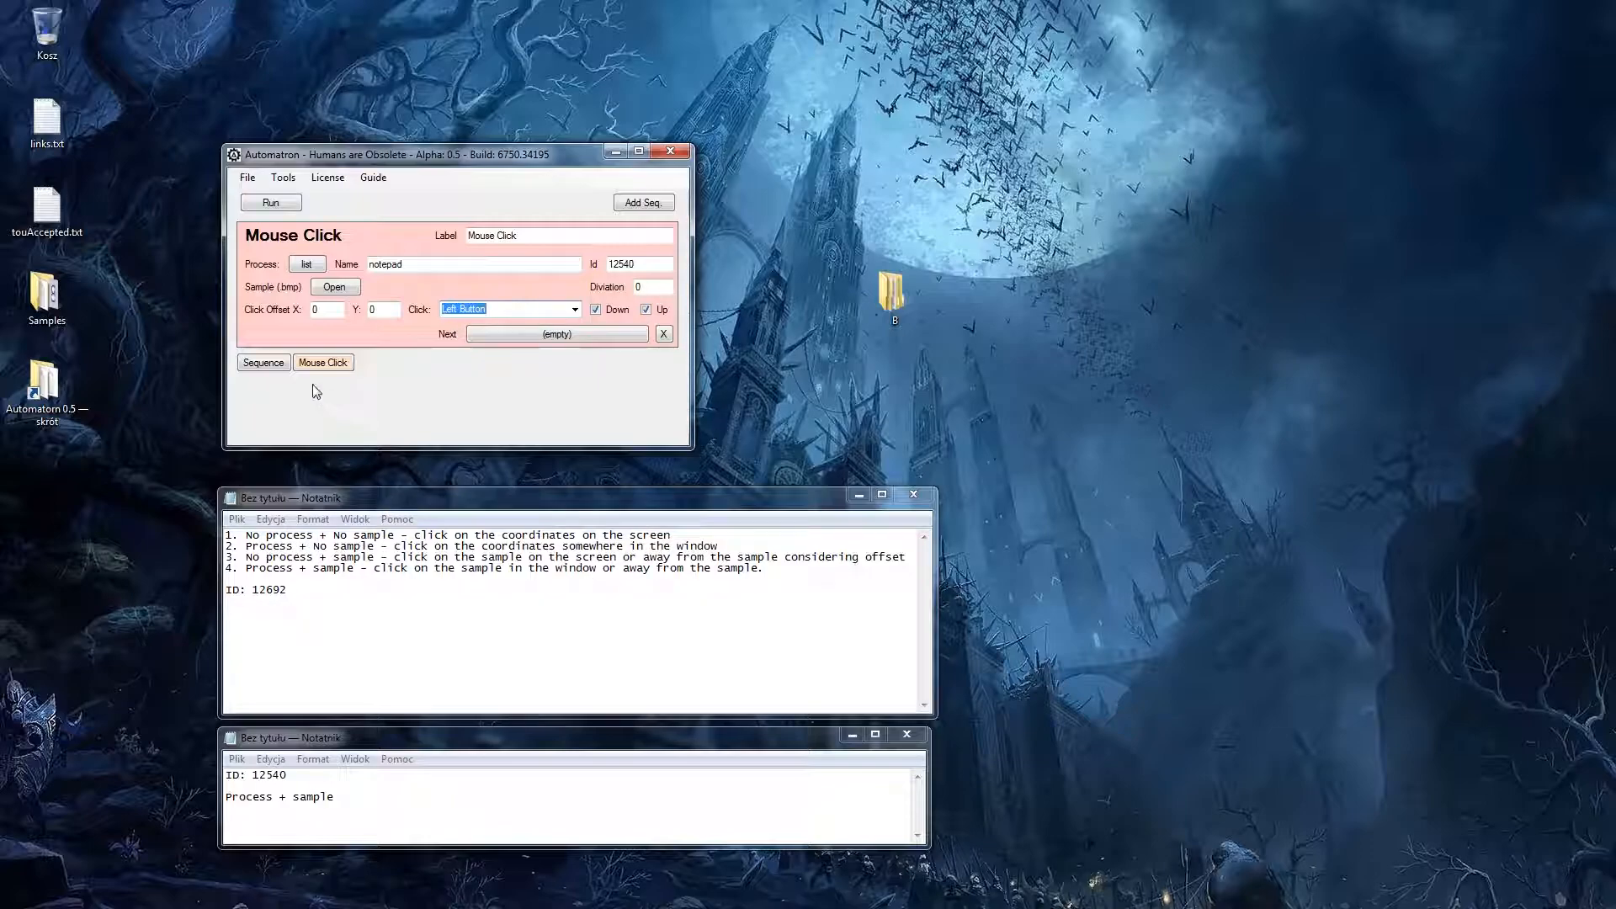
# Detach the old Mouse Click action from the start sequence and delete the saved sequence that holds it.
pyautogui.click(285, 360)
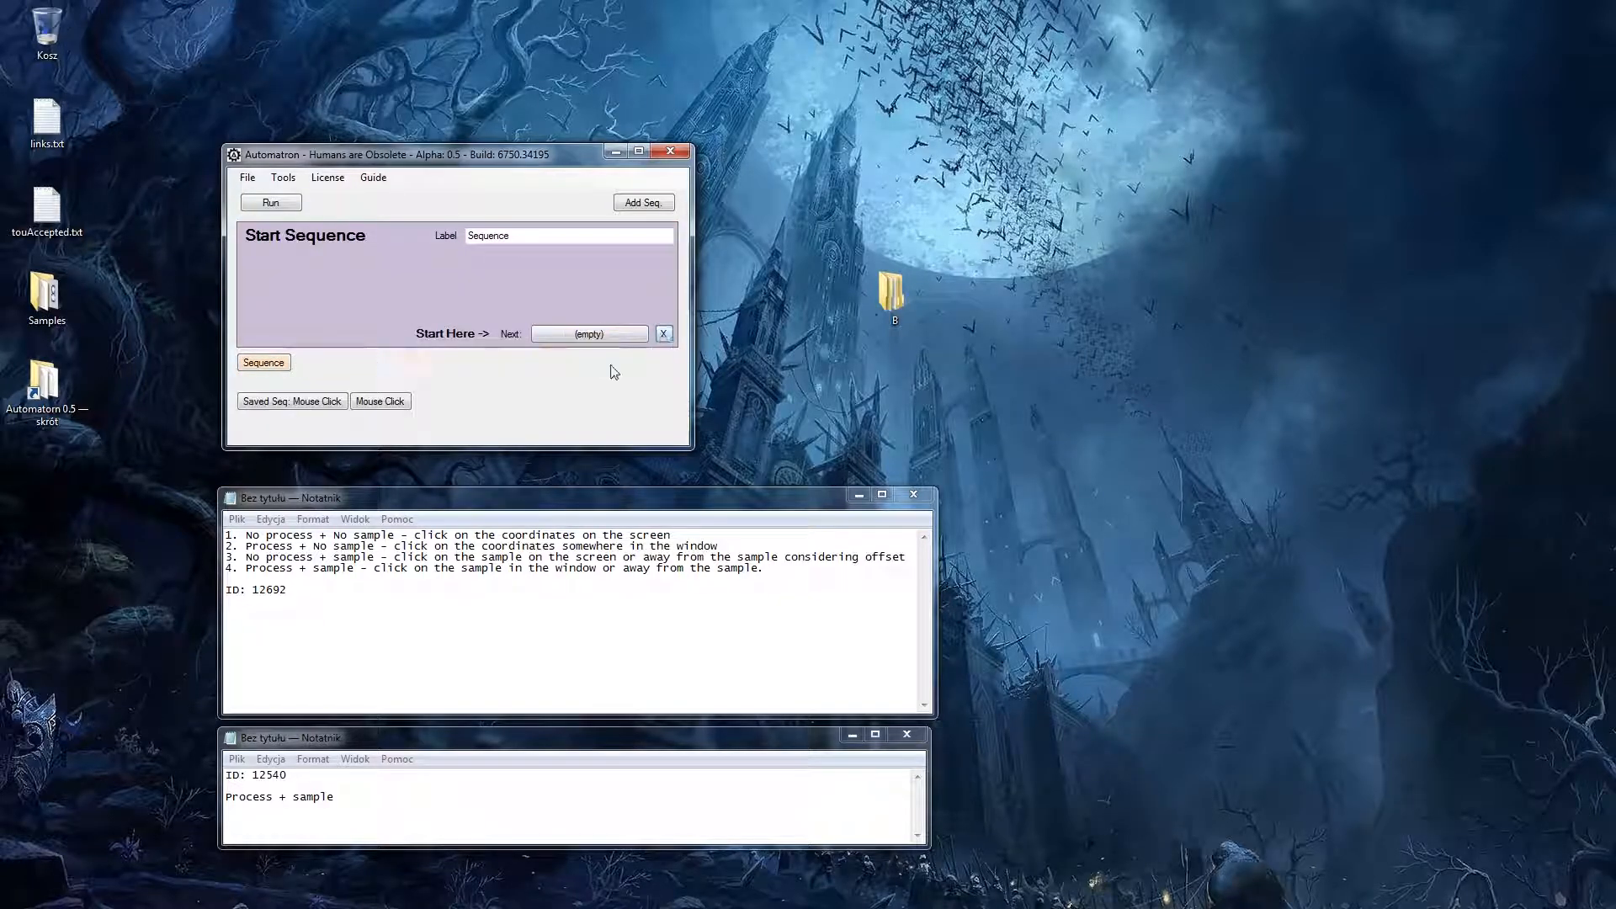
pyautogui.click(306, 402)
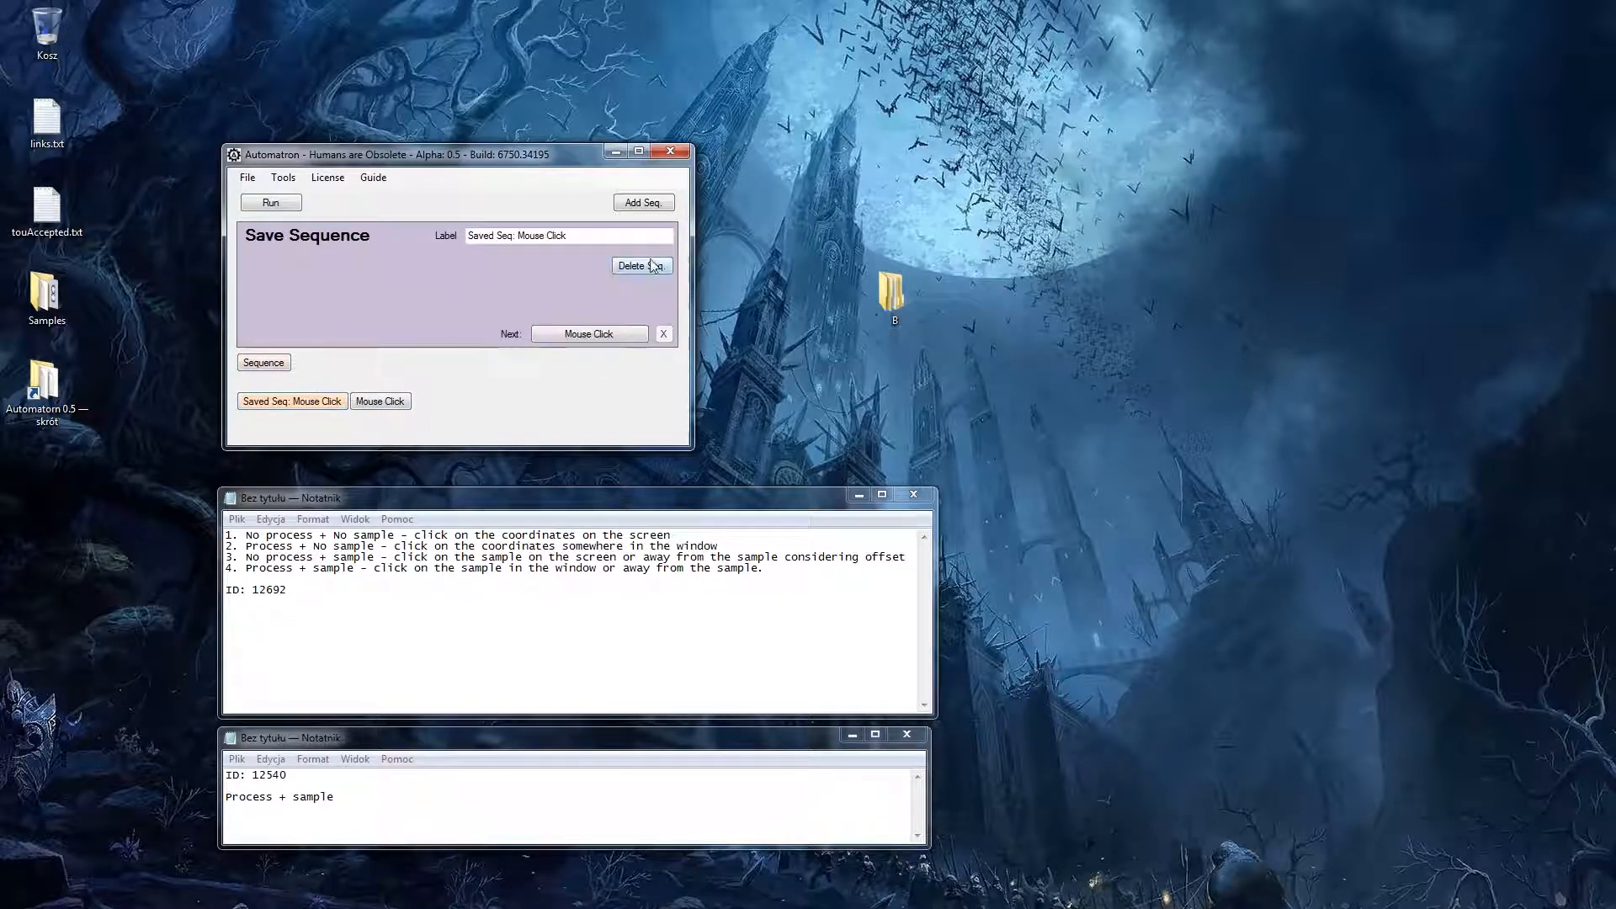
pyautogui.click(285, 362)
# Add a new Mouse Click action as the first action of the start sequence and run the sequence.
pyautogui.click(556, 335)
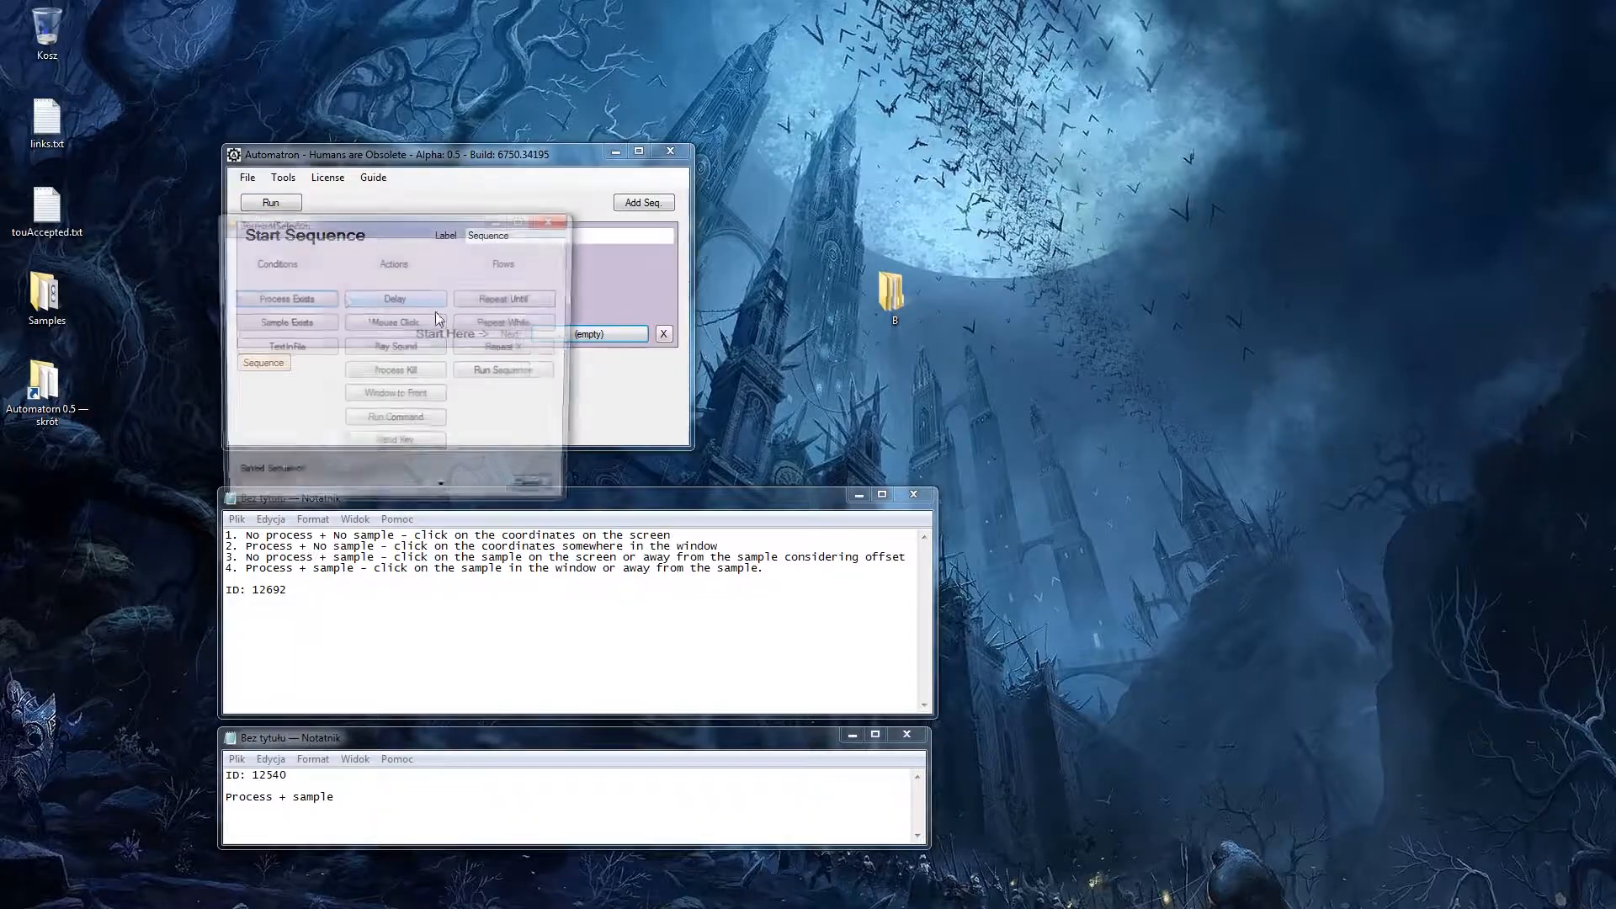
pyautogui.click(370, 324)
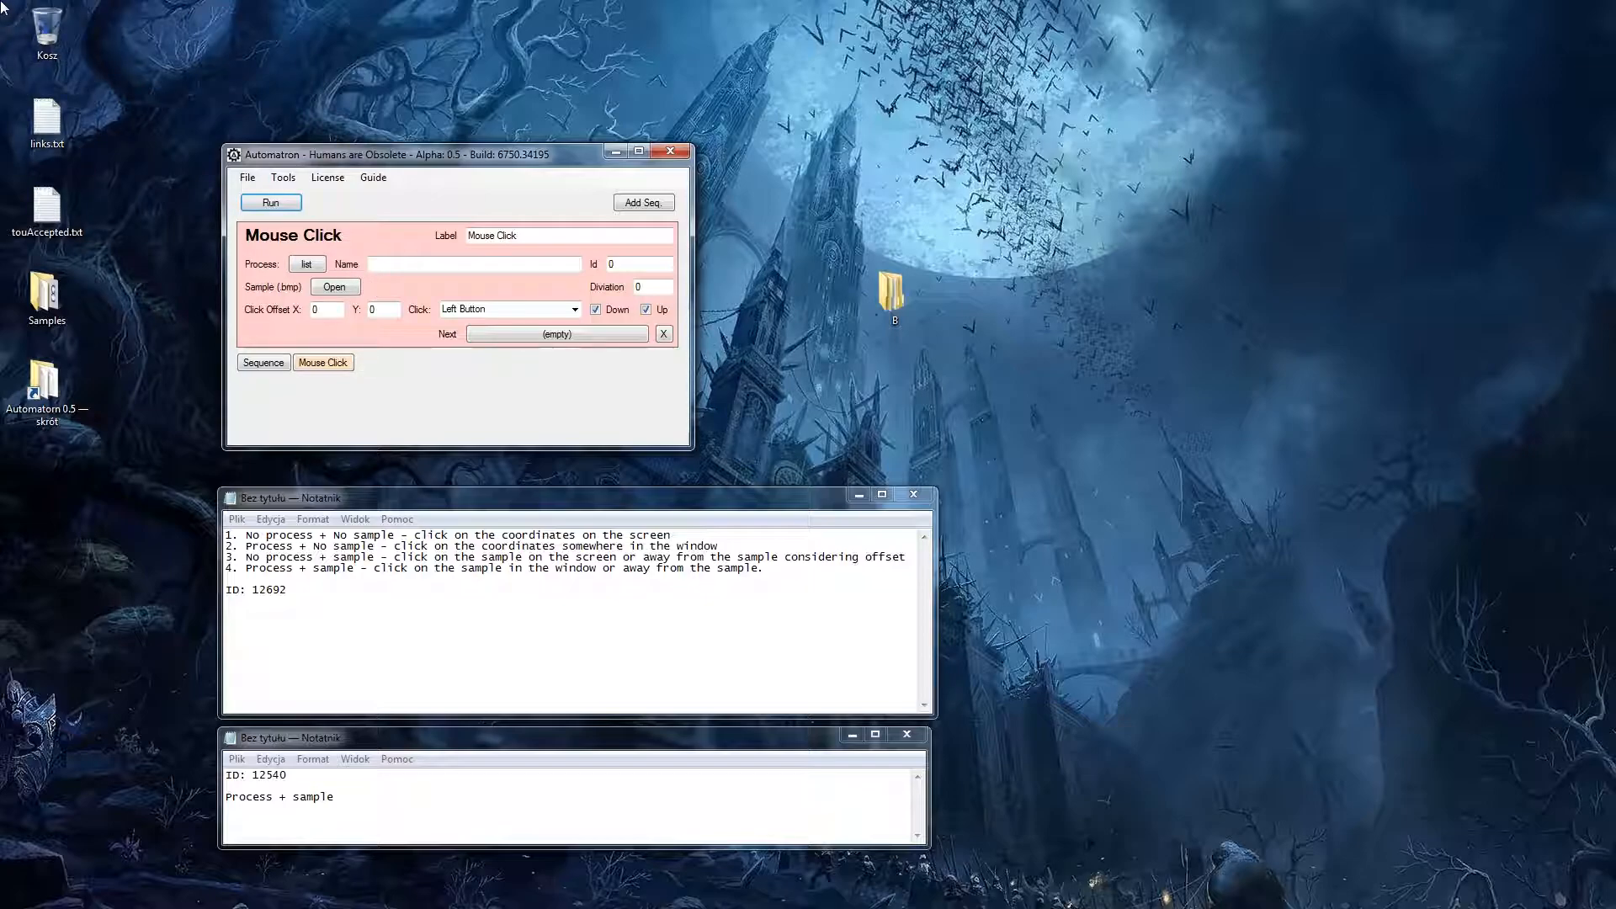
pyautogui.click(263, 362)
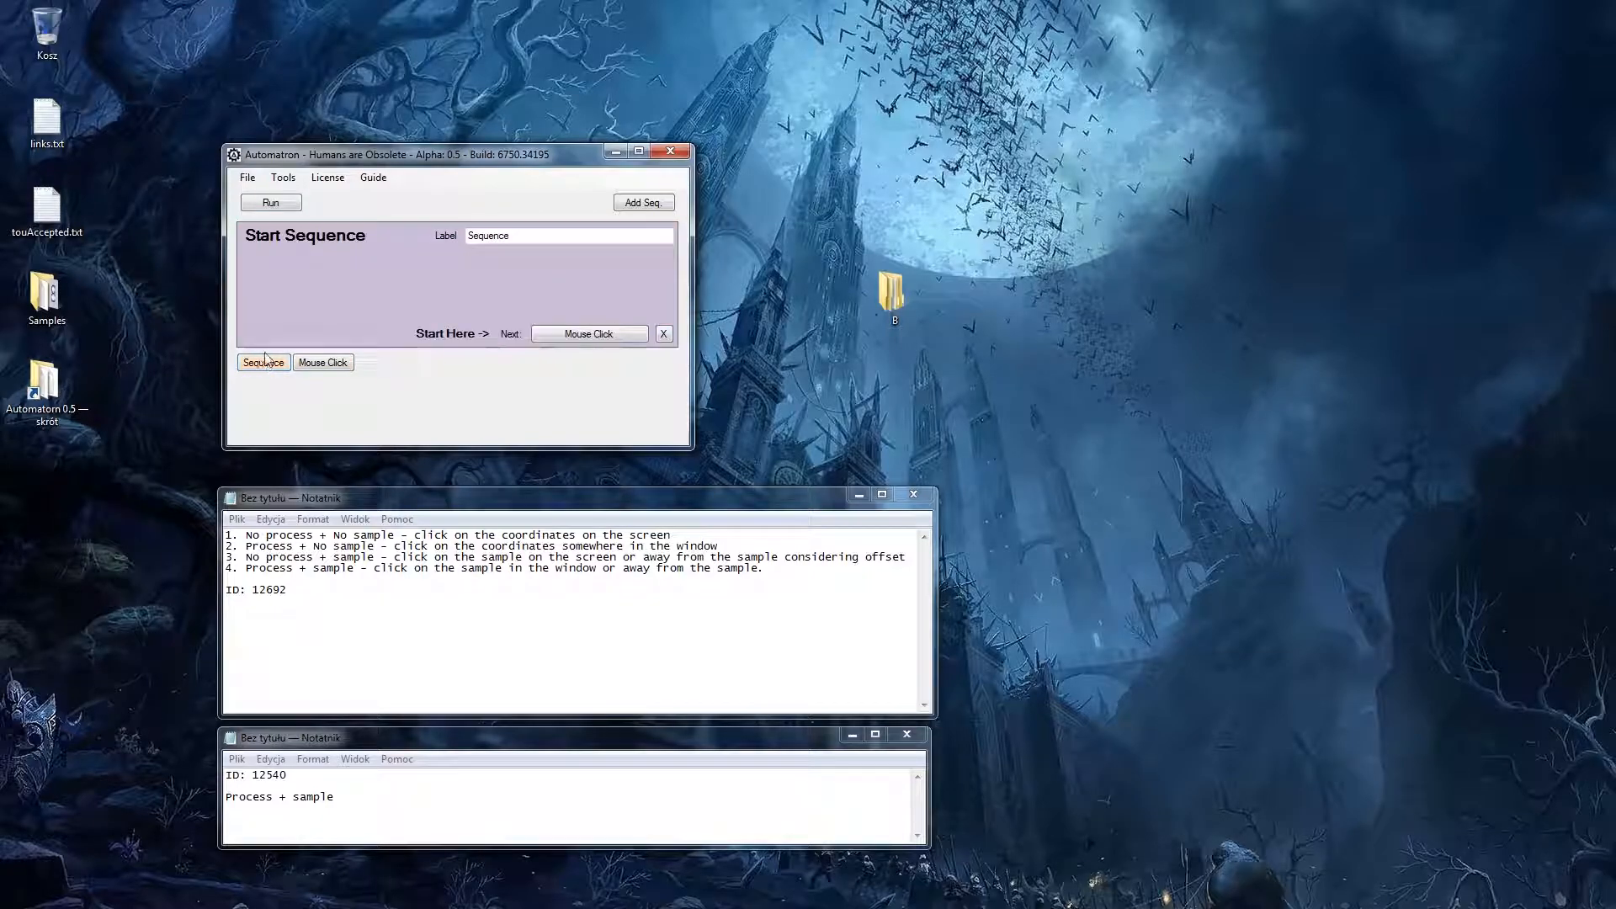
pyautogui.click(270, 202)
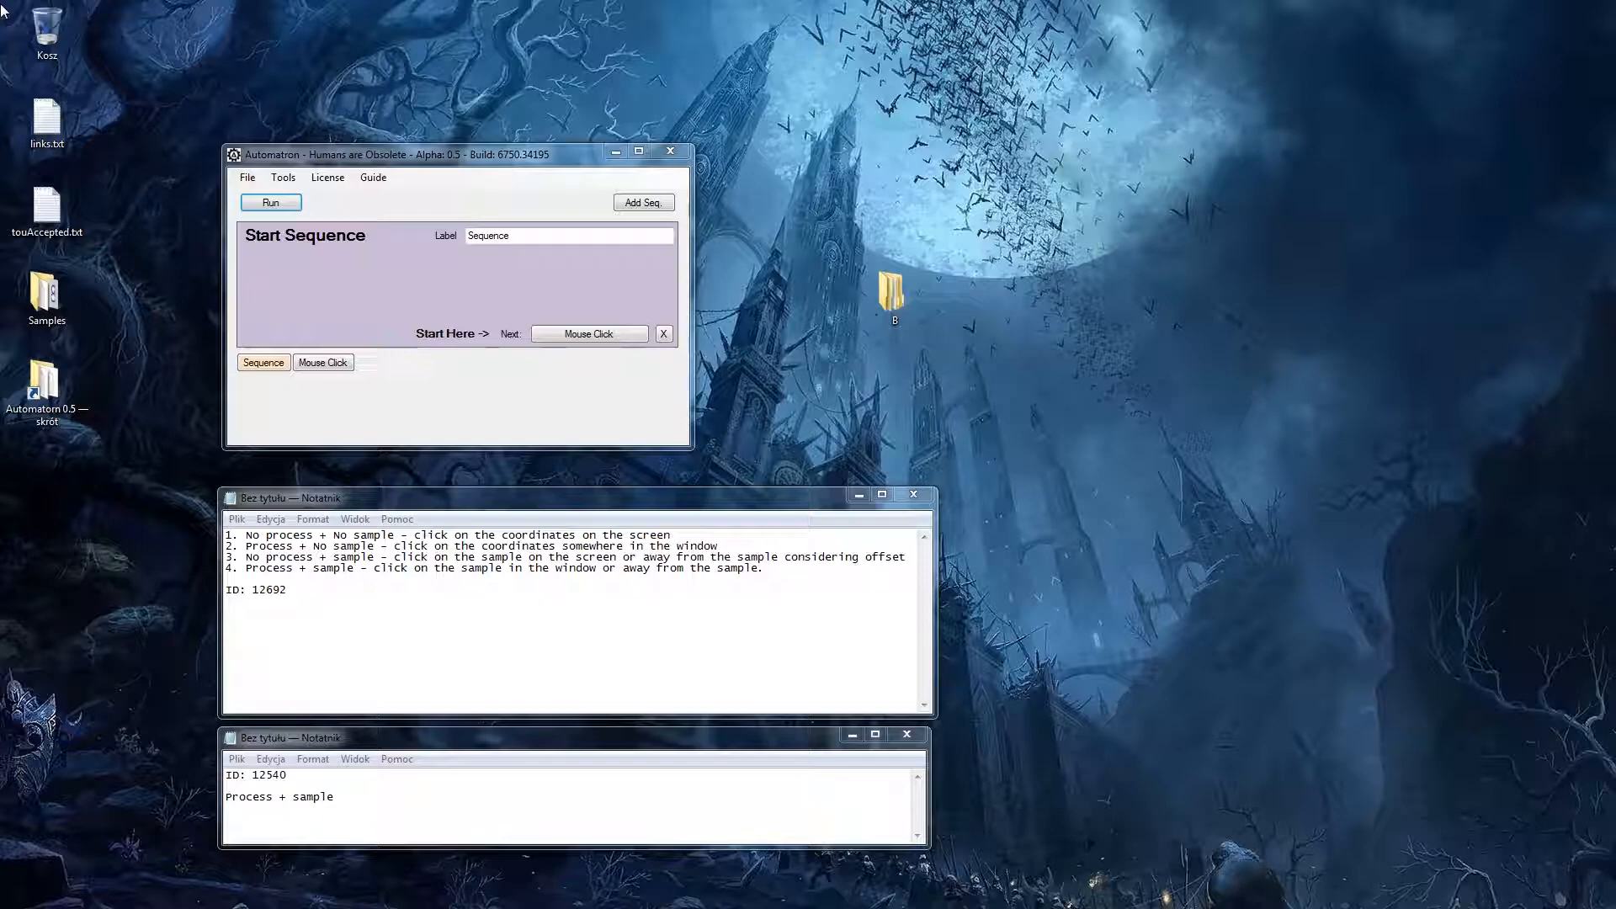
# Set the Mouse Click action's offset to X 200 and Y 200, and run it without a process or sample.
pyautogui.click(323, 362)
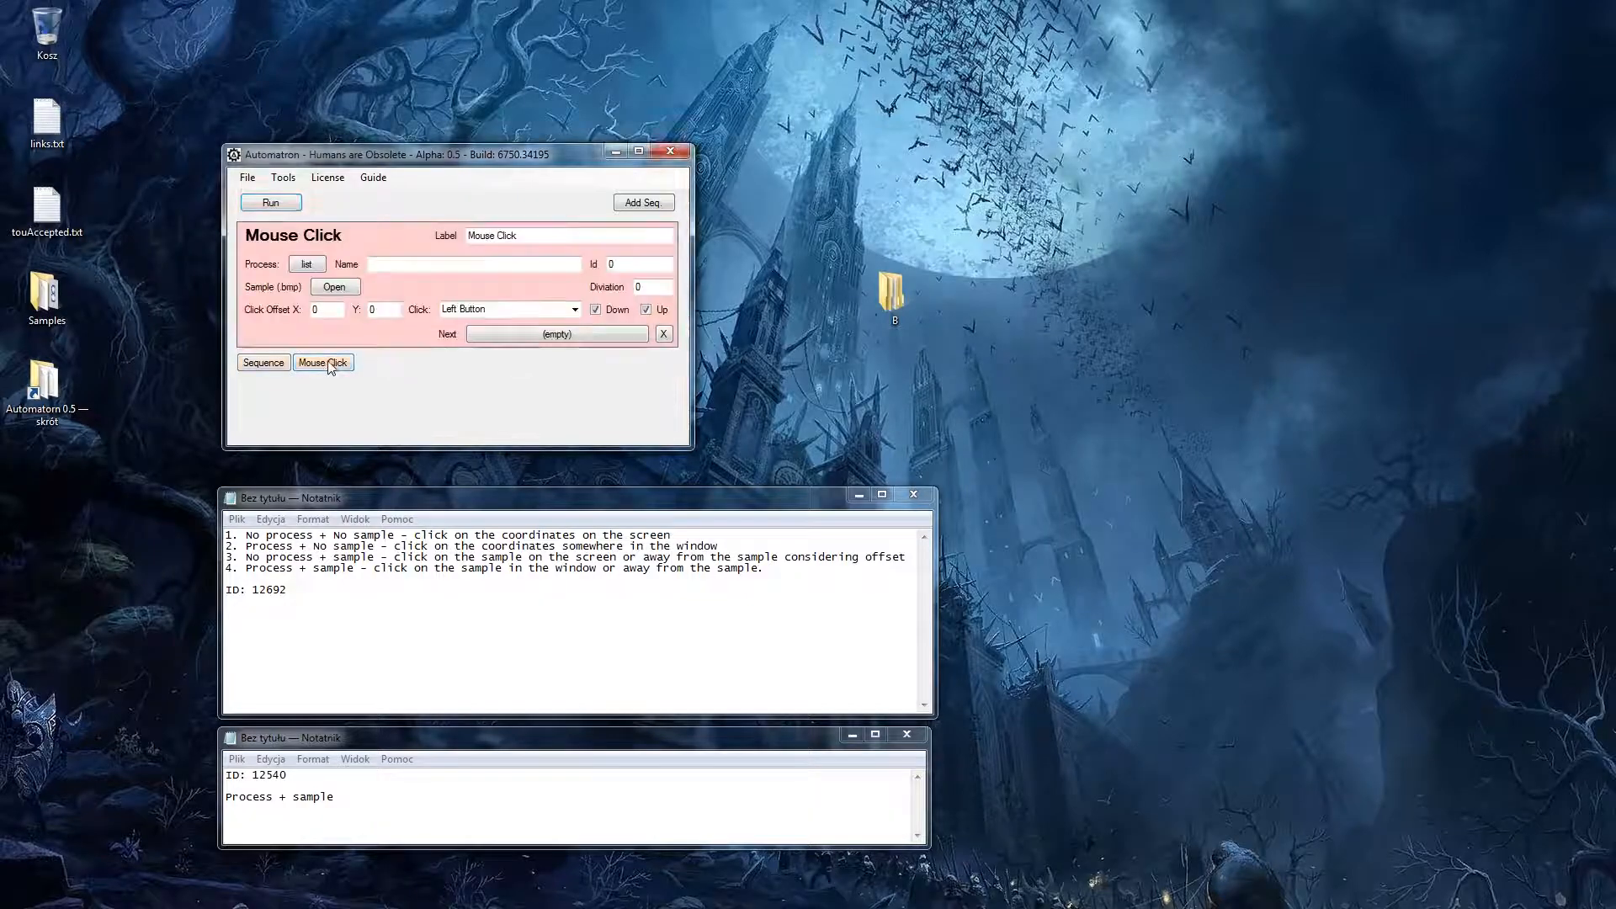
pyautogui.doubleClick(327, 309)
pyautogui.write('200')
pyautogui.doubleClick(376, 309)
pyautogui.write('200')
pyautogui.click(271, 205)
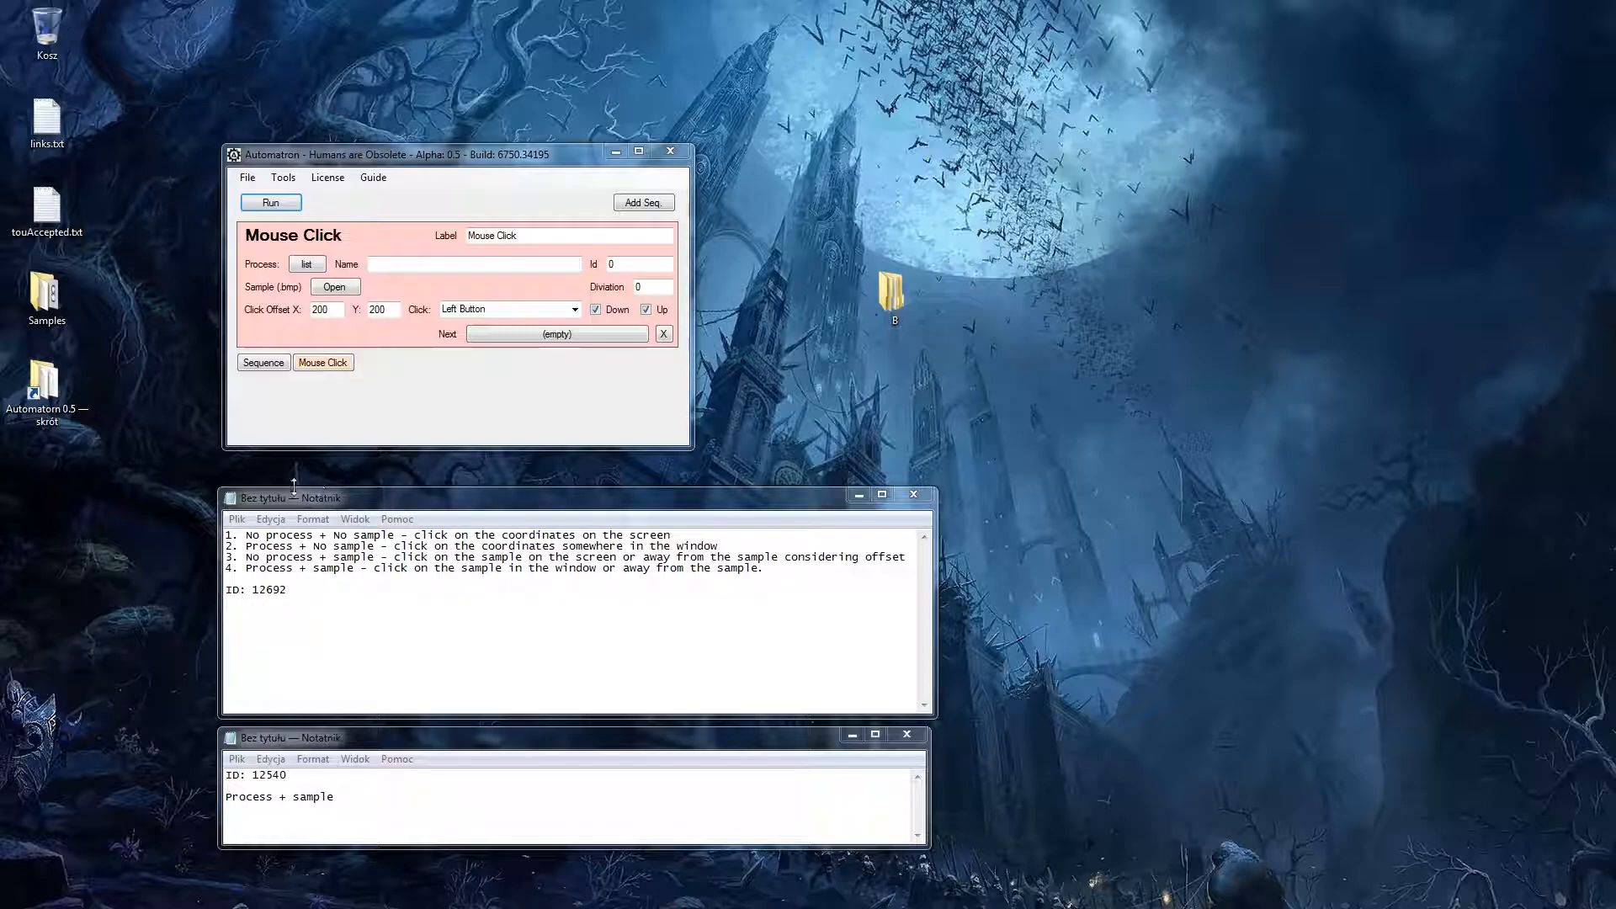
# Assign the running notepad process with ID 12692 to the Mouse Click action.
pyautogui.click(307, 264)
pyautogui.moveTo(469, 336); pyautogui.dragTo(469, 472)
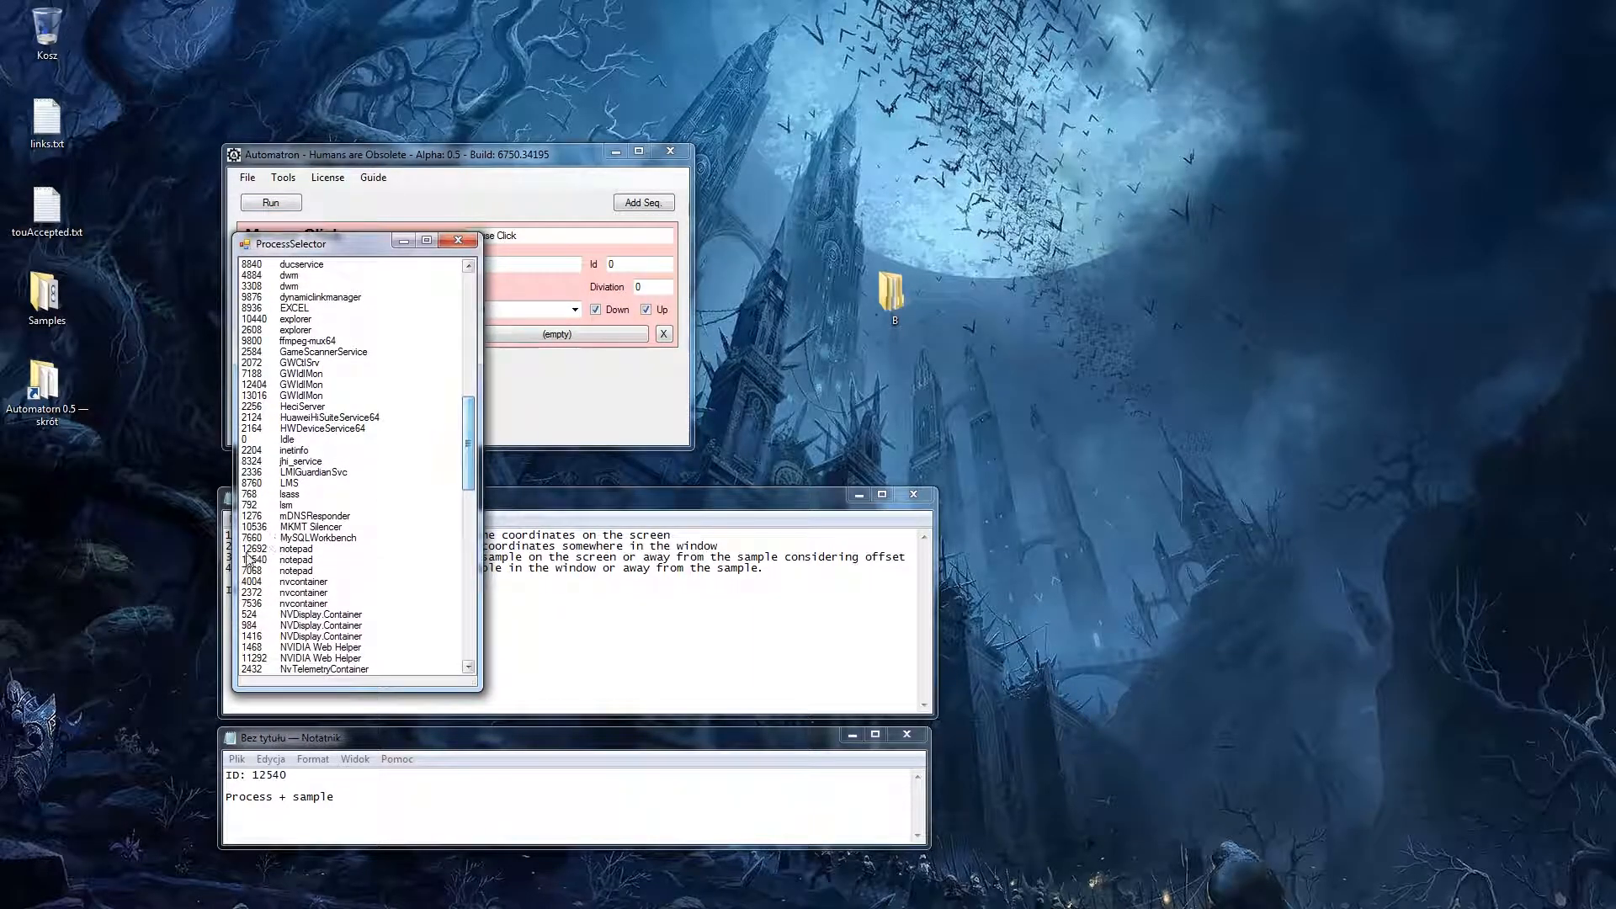
pyautogui.doubleClick(250, 550)
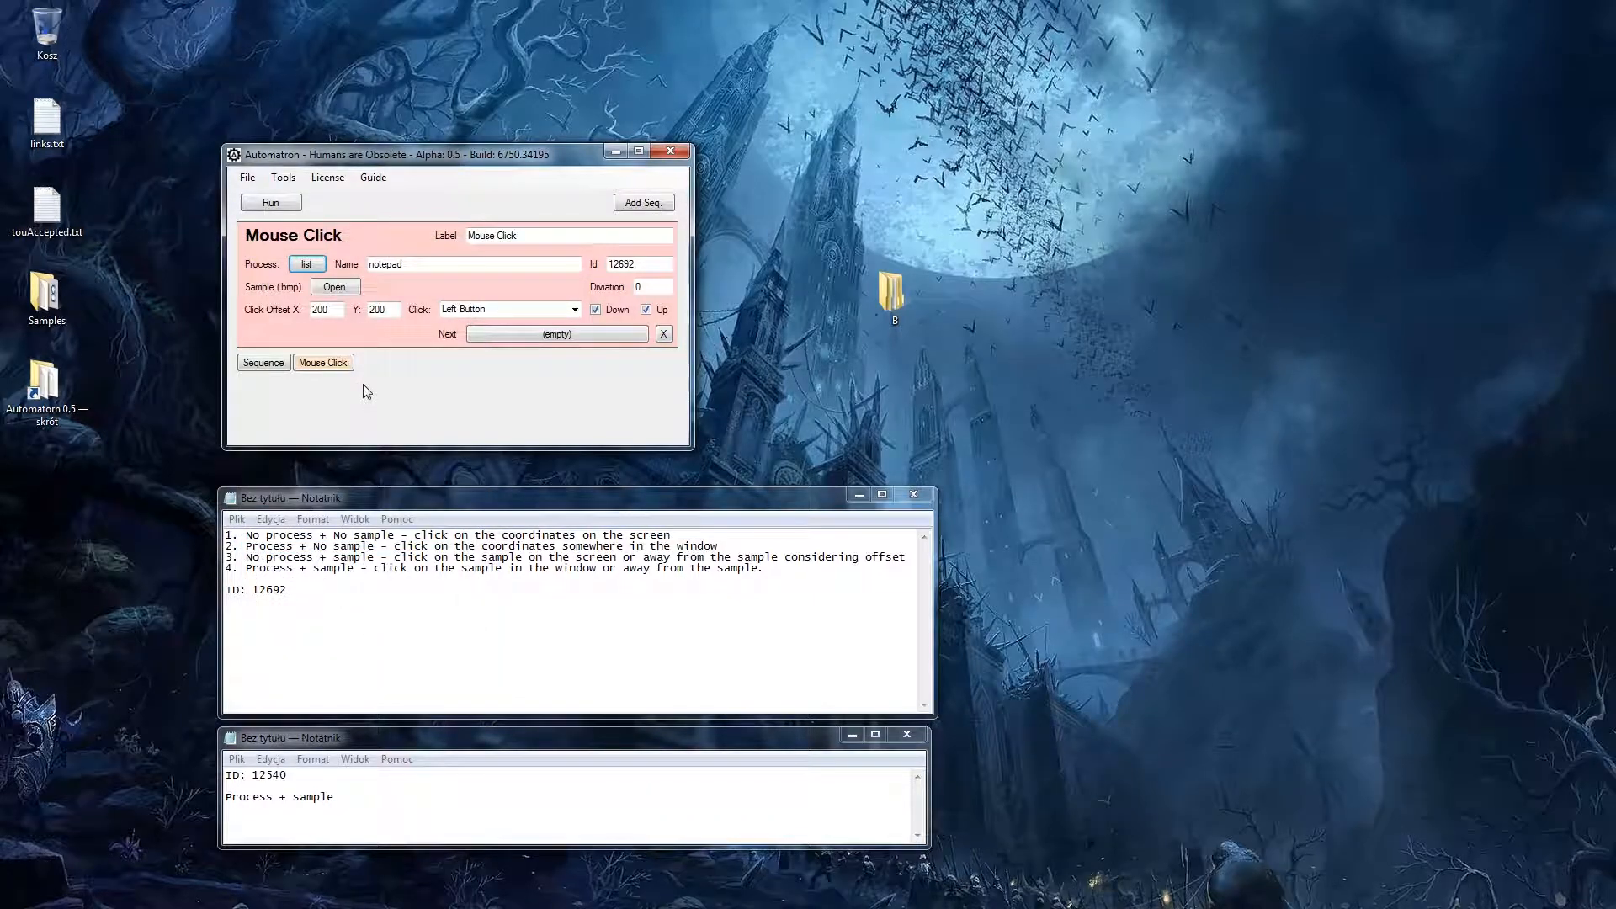
# Clear the X and Y click offsets and run the sequence against the notepad process.
pyautogui.click(330, 311)
pyautogui.moveTo(330, 311); pyautogui.dragTo(242, 305)
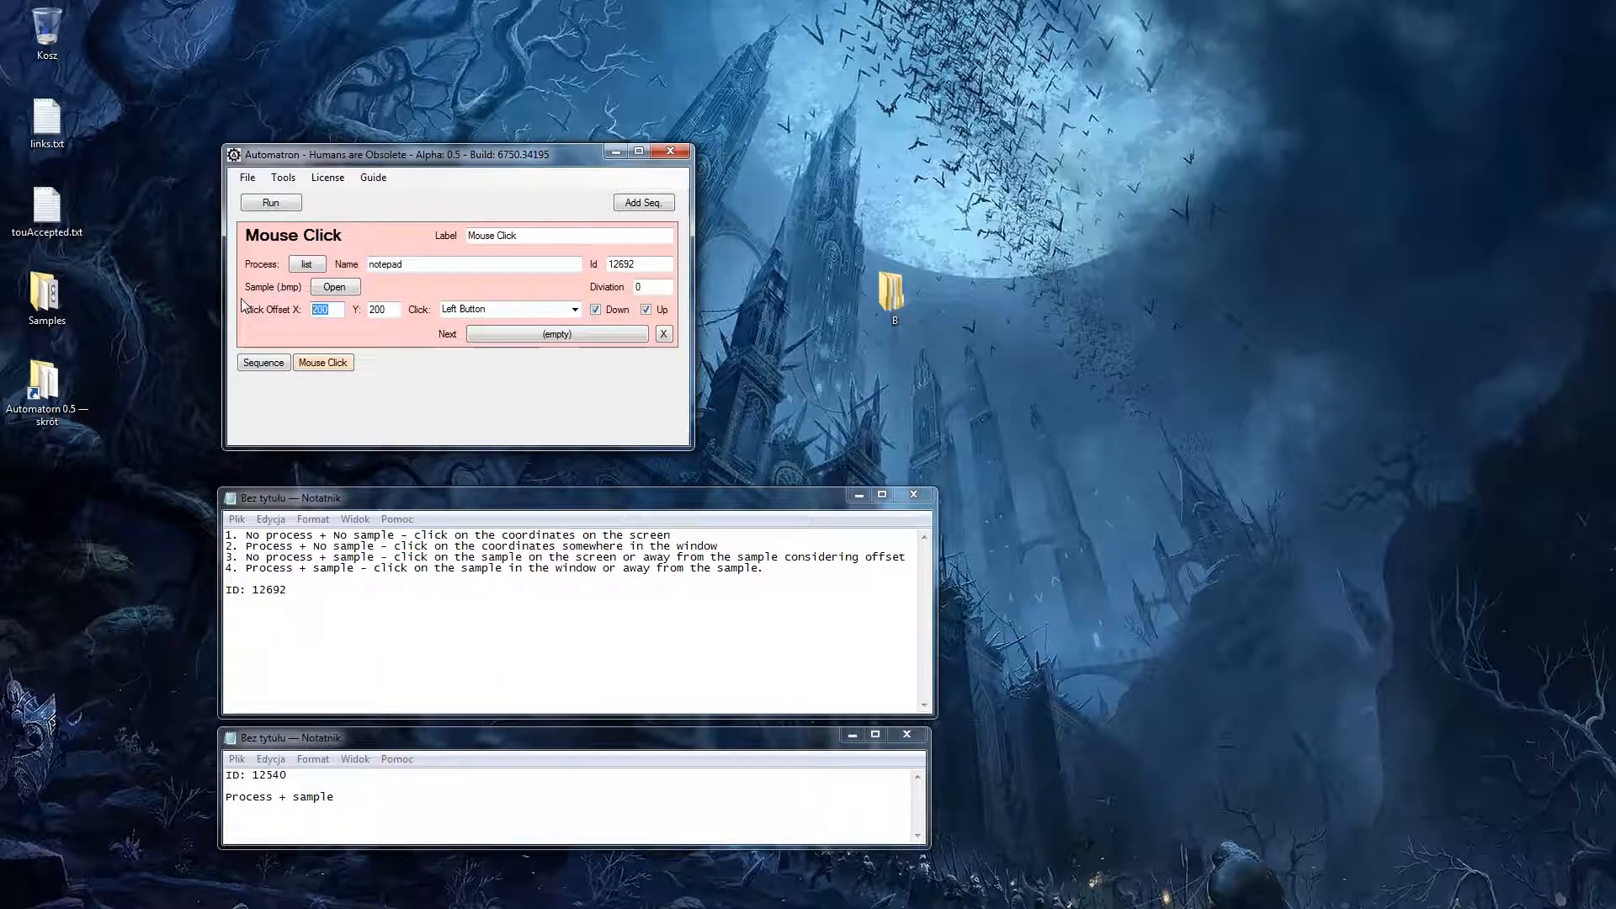
pyautogui.press('BackSpace')
pyautogui.press('Tab')
pyautogui.press('BackSpace')
pyautogui.click(293, 208)
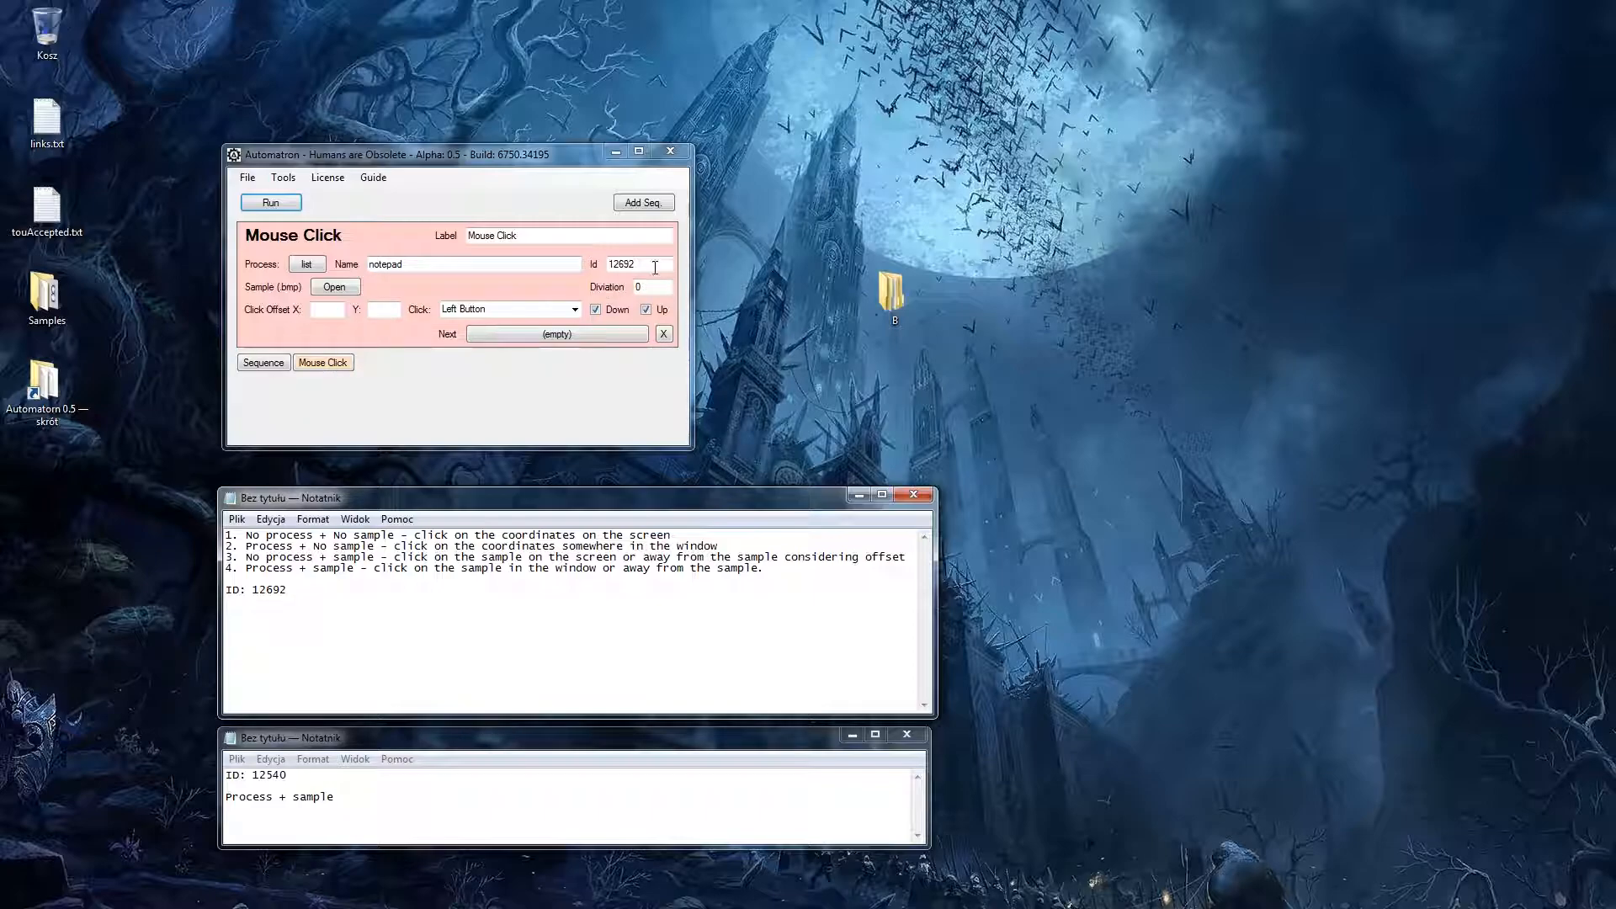
# Set the click offset to X 200 and Y 200 for the notepad process and run the sequence.
pyautogui.click(342, 311)
pyautogui.write('200')
pyautogui.click(393, 309)
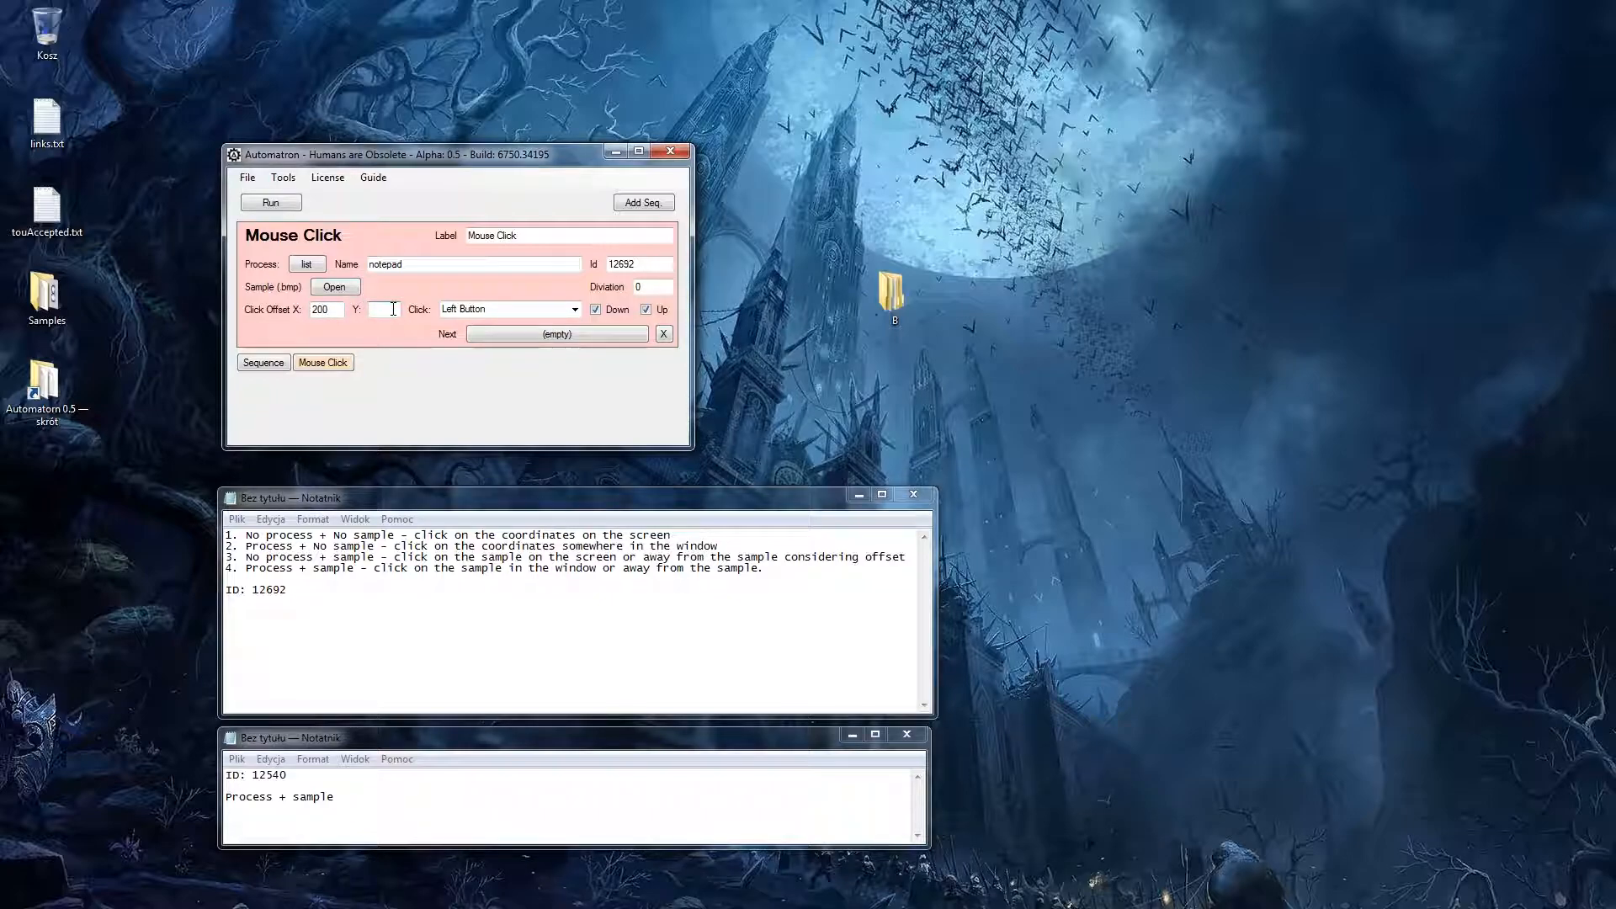
pyautogui.write('200')
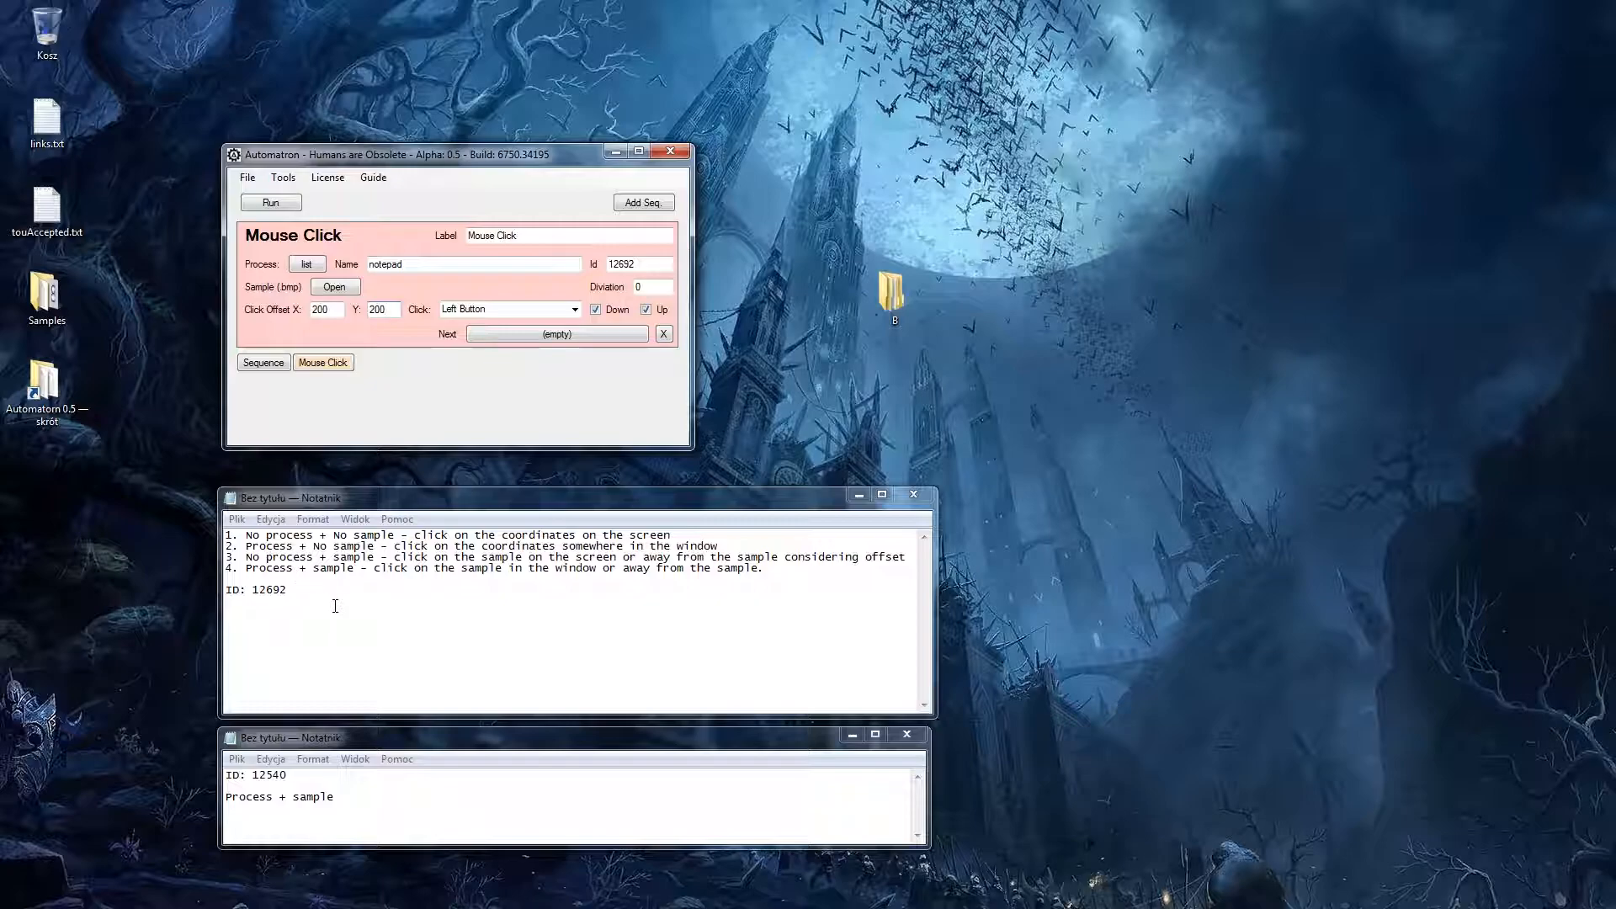
pyautogui.click(271, 204)
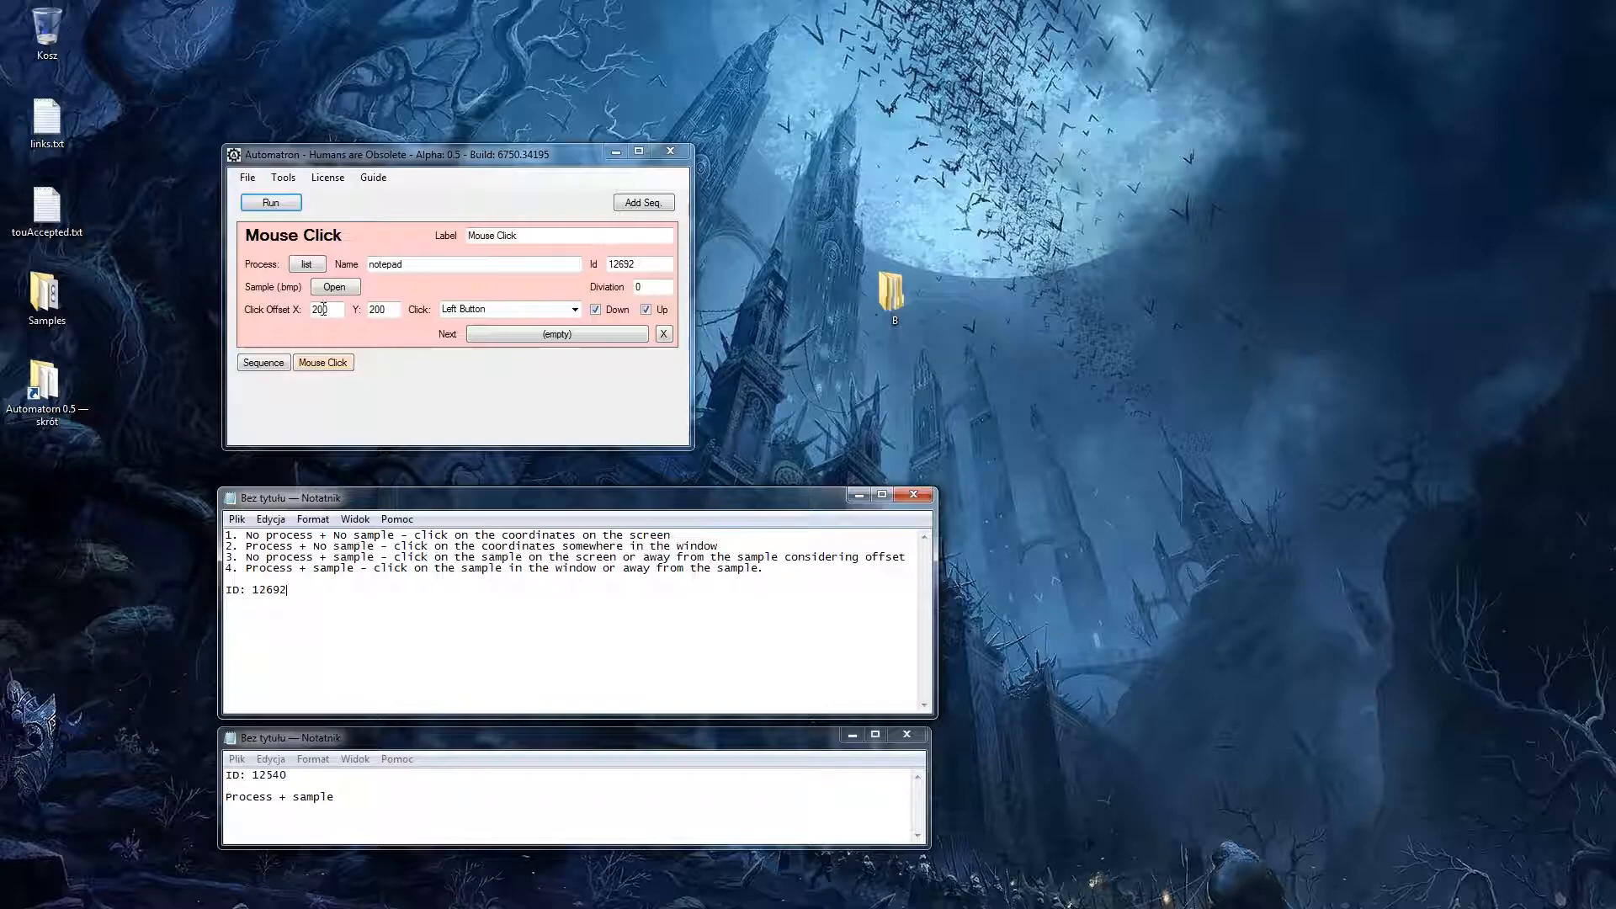
pyautogui.click(307, 265)
pyautogui.moveTo(263, 127); pyautogui.dragTo(288, 10)
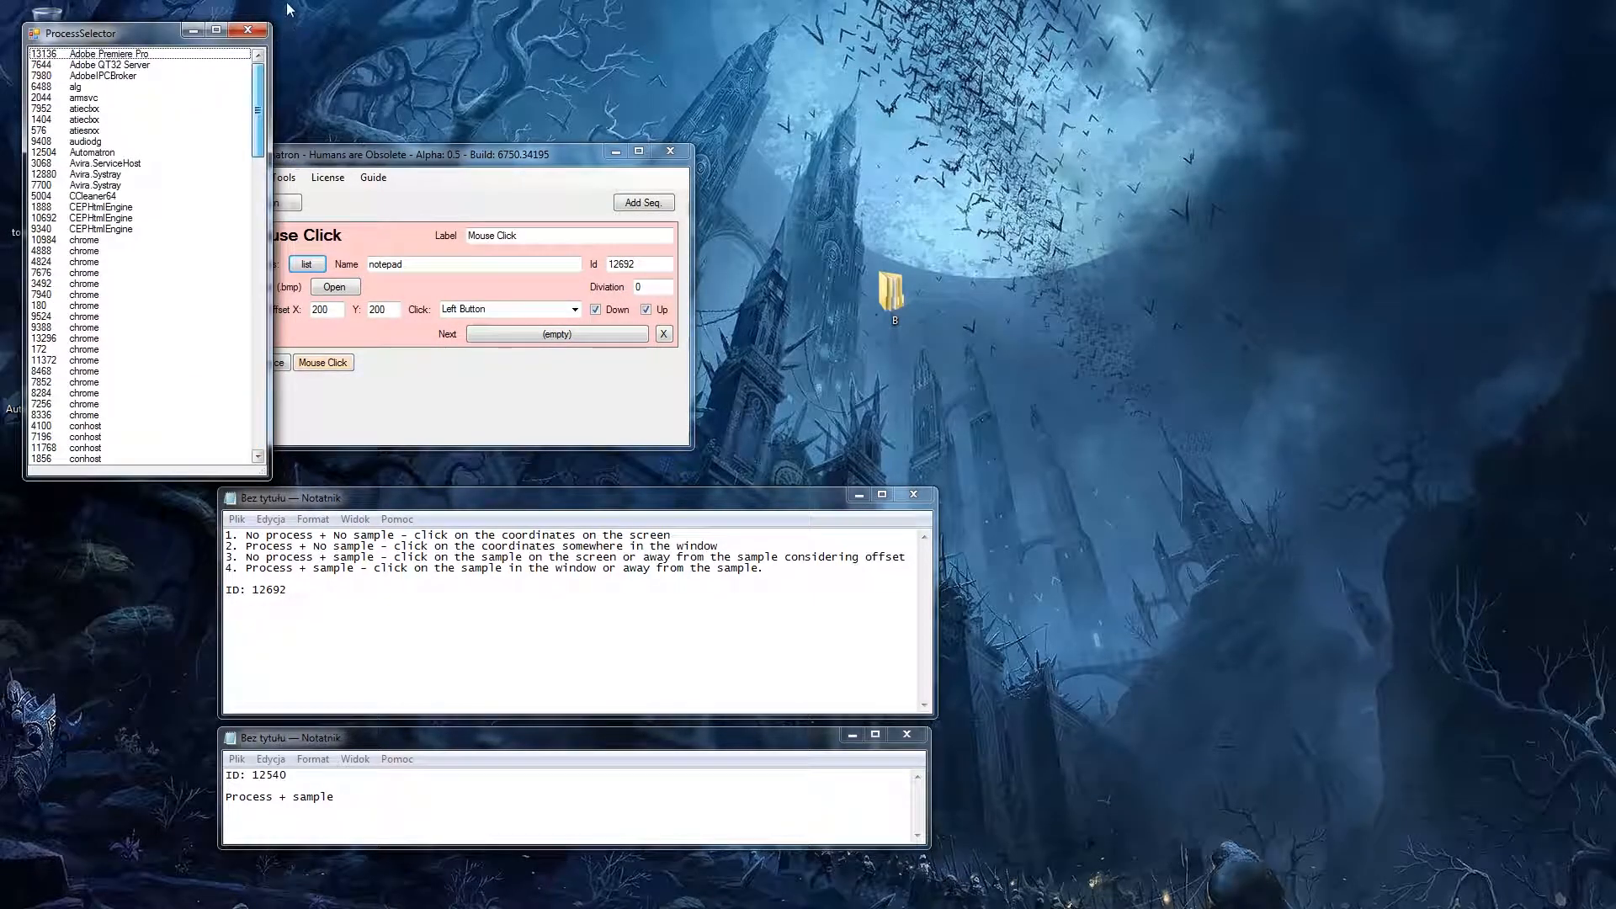
pyautogui.click(248, 30)
# Clear the process name and process ID of the Mouse Click action.
pyautogui.doubleClick(474, 264)
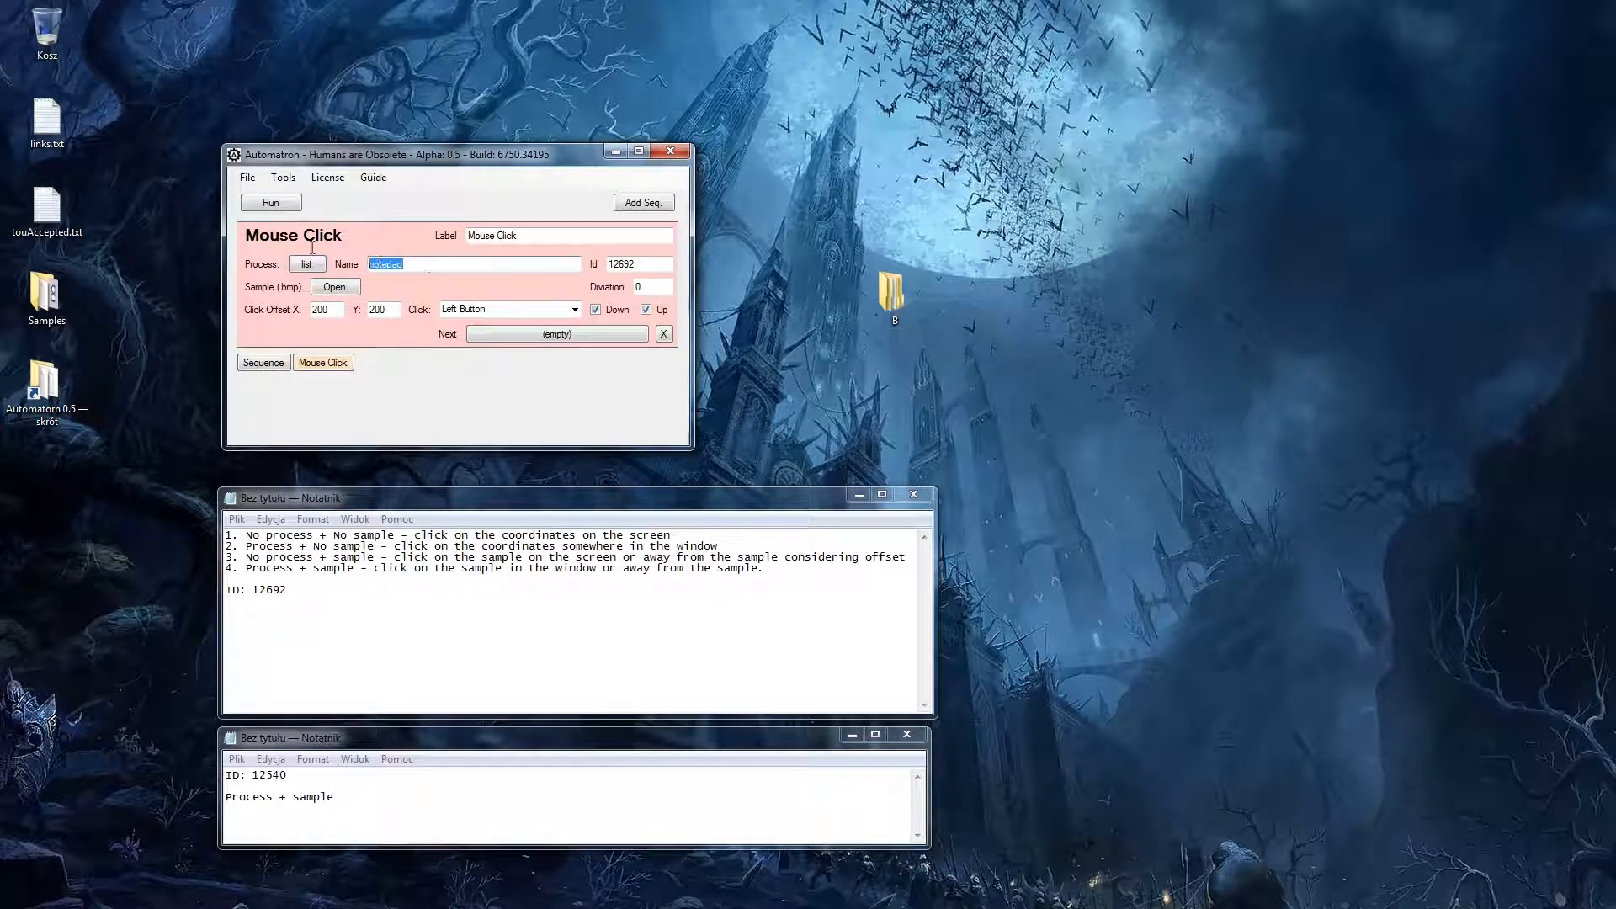
pyautogui.press('BackSpace')
pyautogui.doubleClick(633, 265)
pyautogui.press('BackSpace')
# Load notepad.bmp from the Samples2 folder as the Mouse Click action's sample image.
pyautogui.click(335, 288)
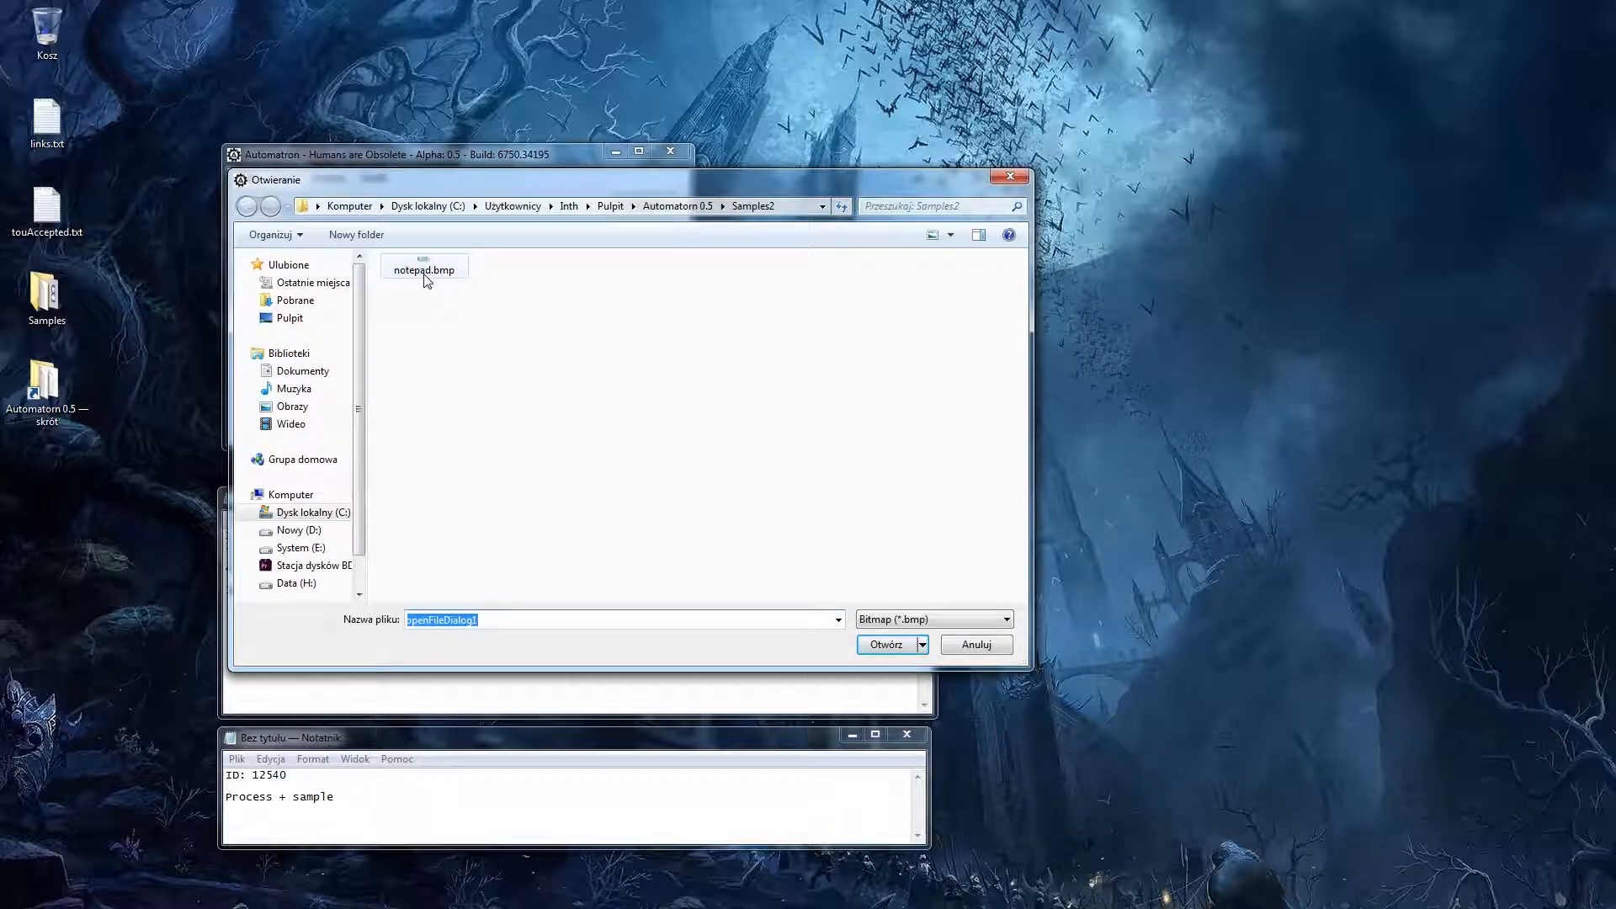
pyautogui.doubleClick(425, 271)
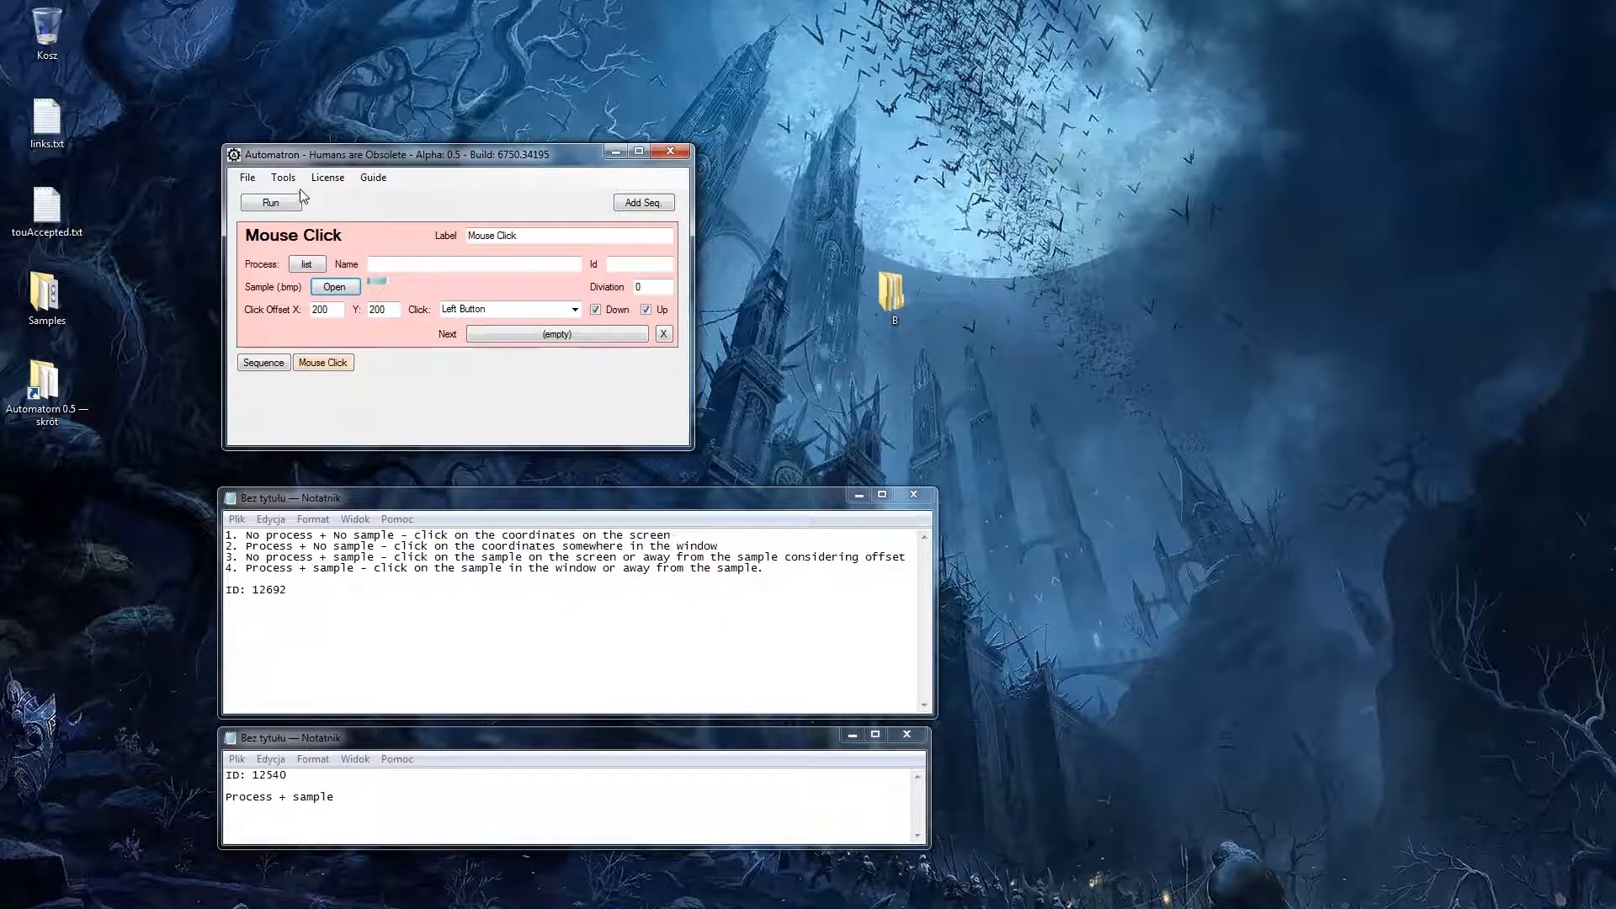
pyautogui.click(283, 177)
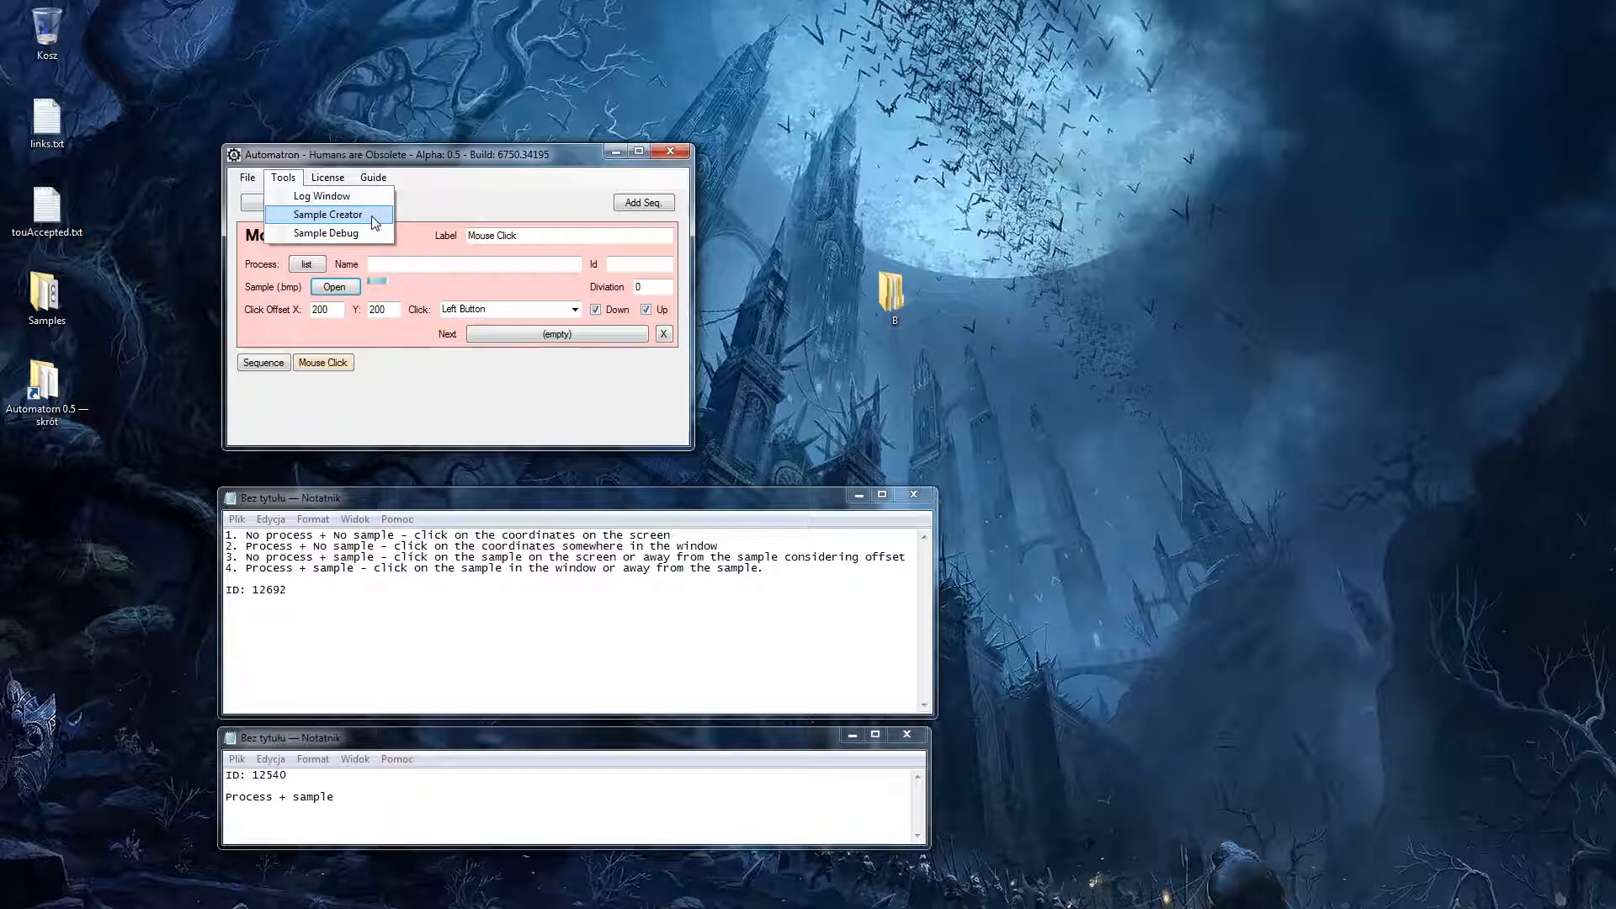
pyautogui.click(446, 383)
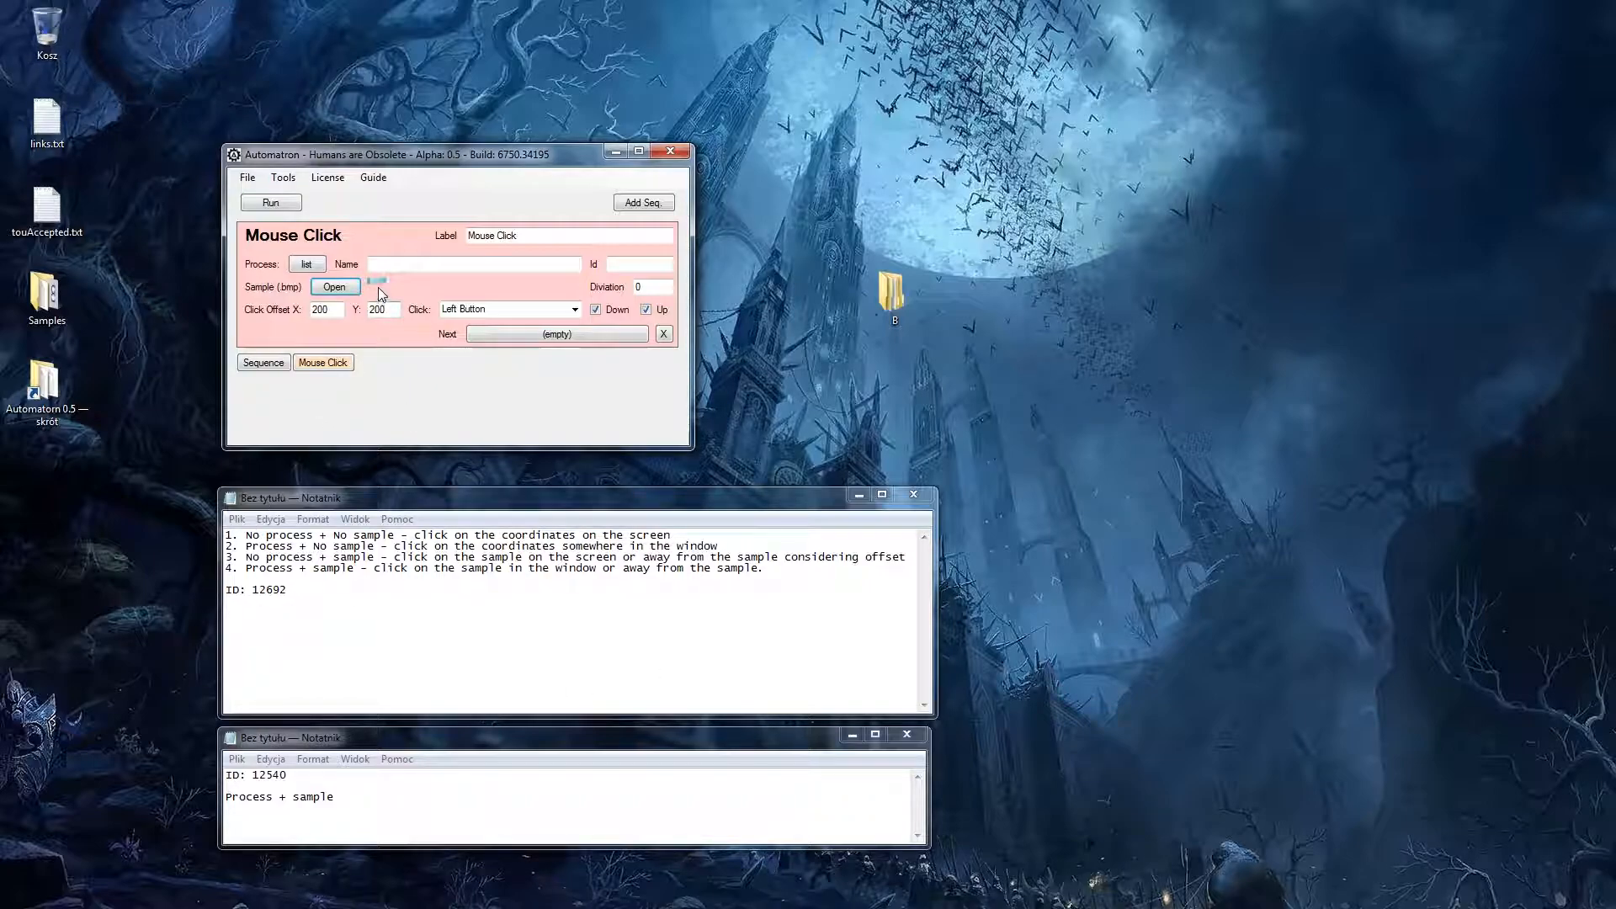
# Set the sample's deviation to 10 and run the sequence.
pyautogui.doubleClick(649, 288)
pyautogui.write('10')
pyautogui.click(271, 204)
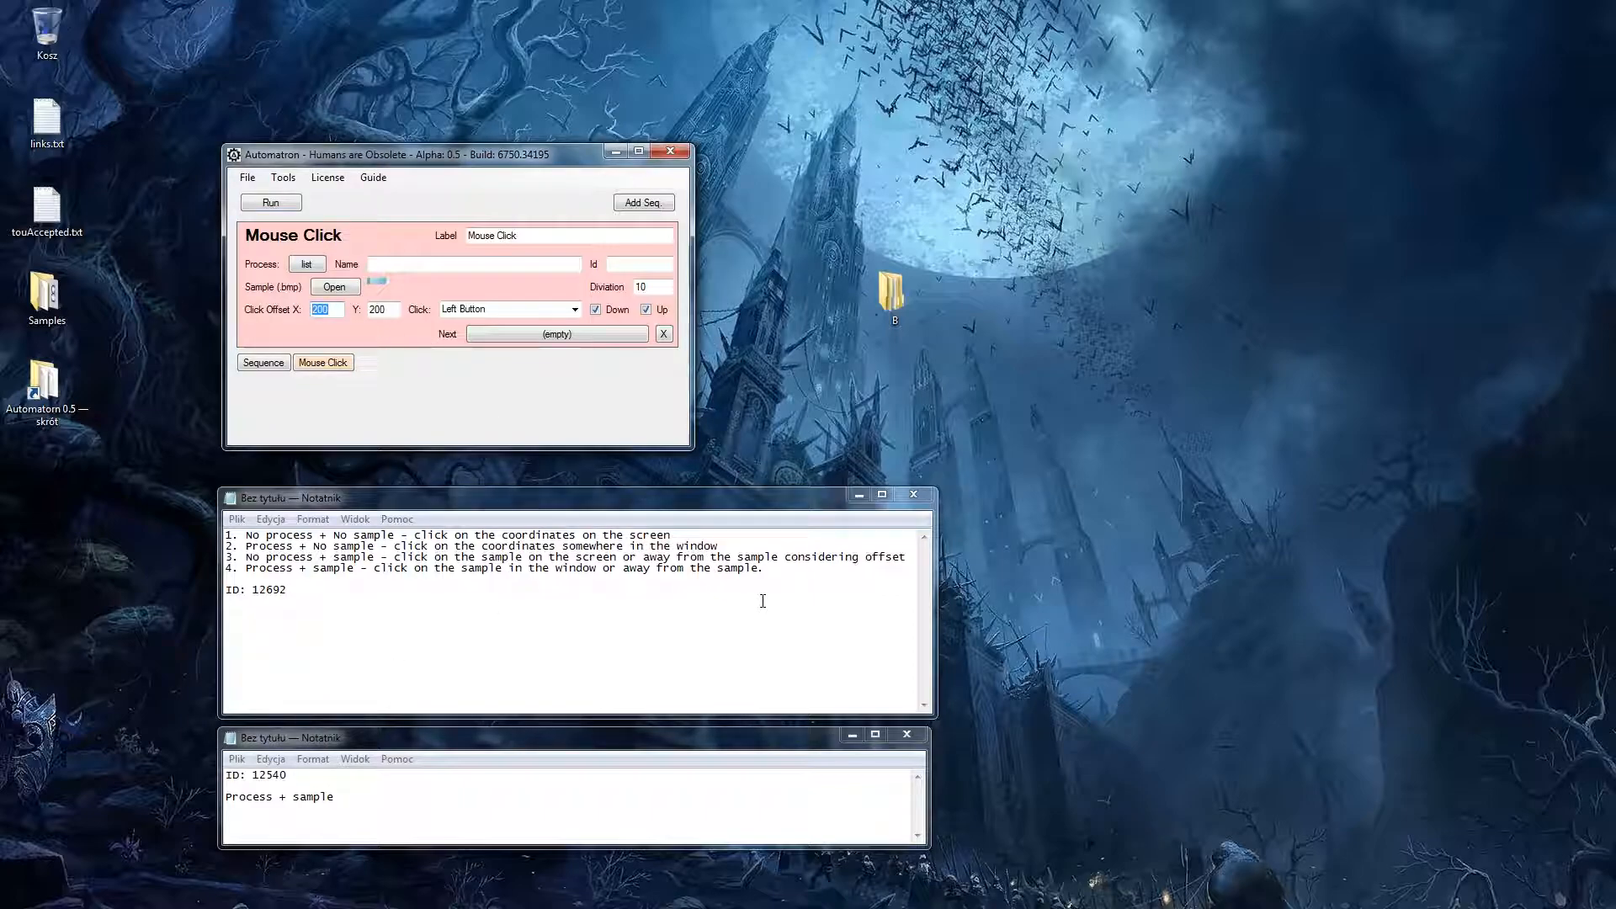
# Clear both click offsets, run the sequence directly on the sample, and dismiss the Notepad window's system menu.
pyautogui.press('BackSpace')
pyautogui.press('Tab')
pyautogui.press('BackSpace')
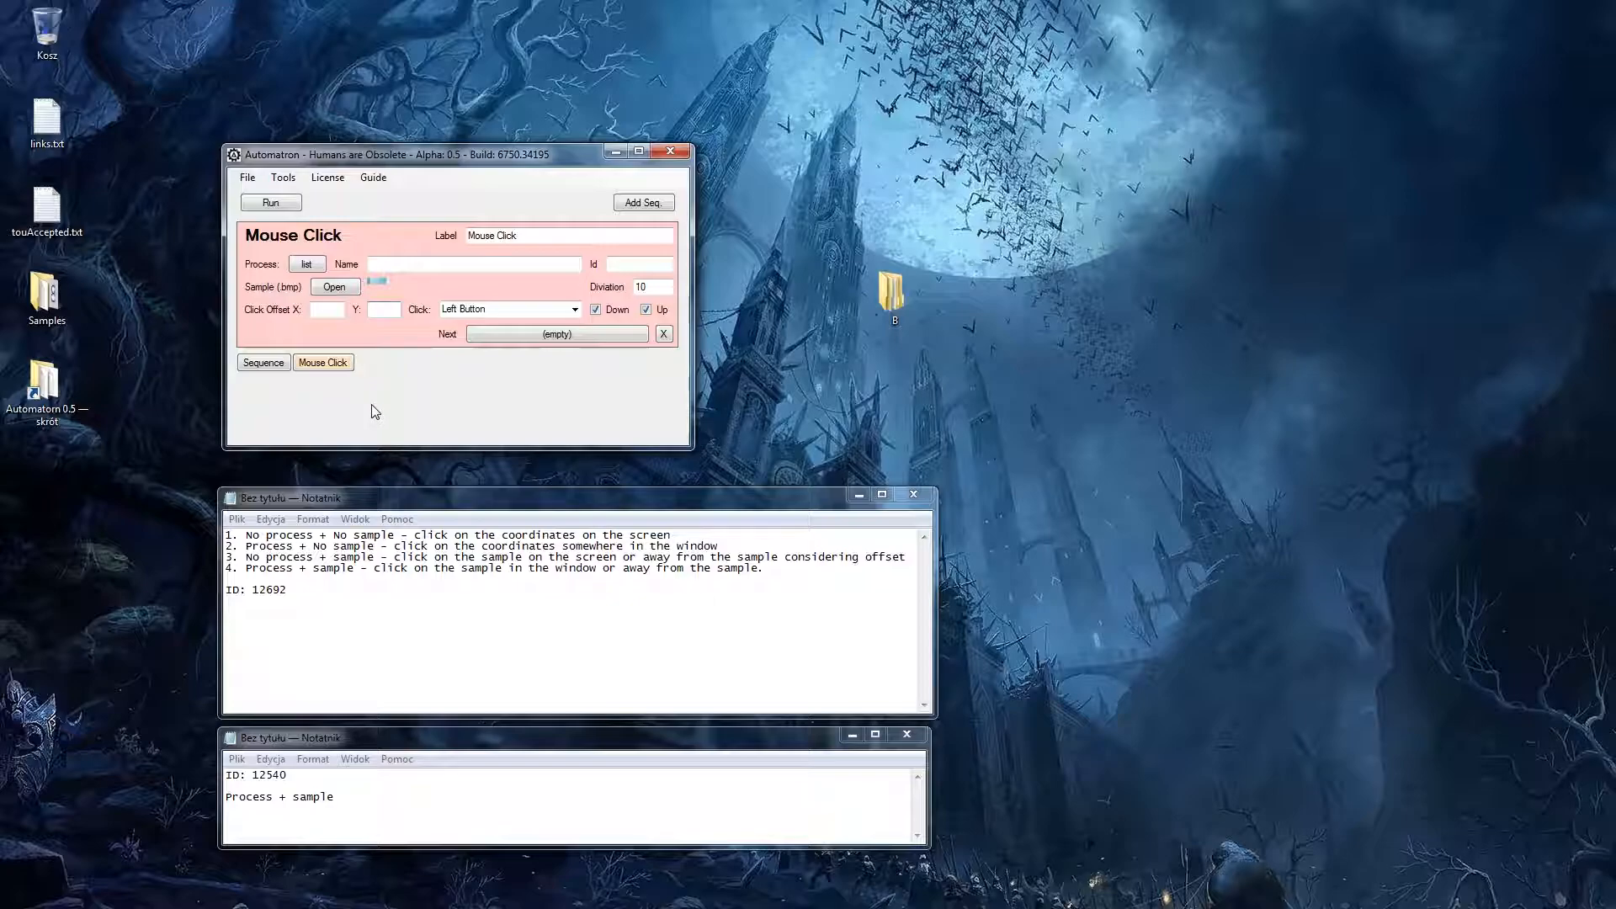
pyautogui.click(271, 207)
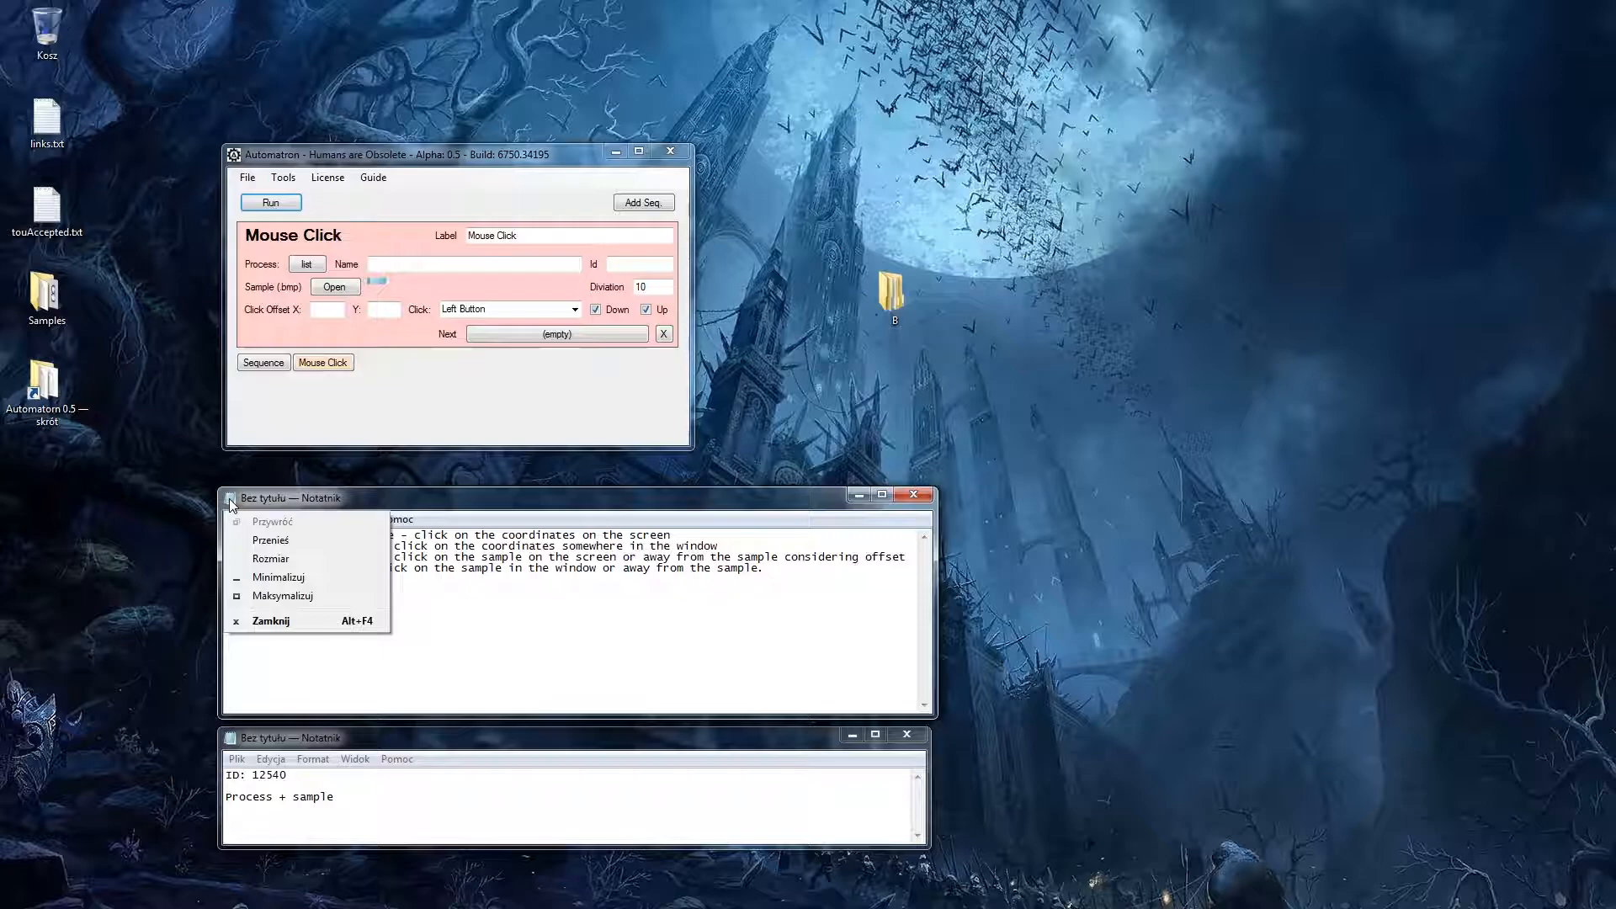
pyautogui.click(233, 505)
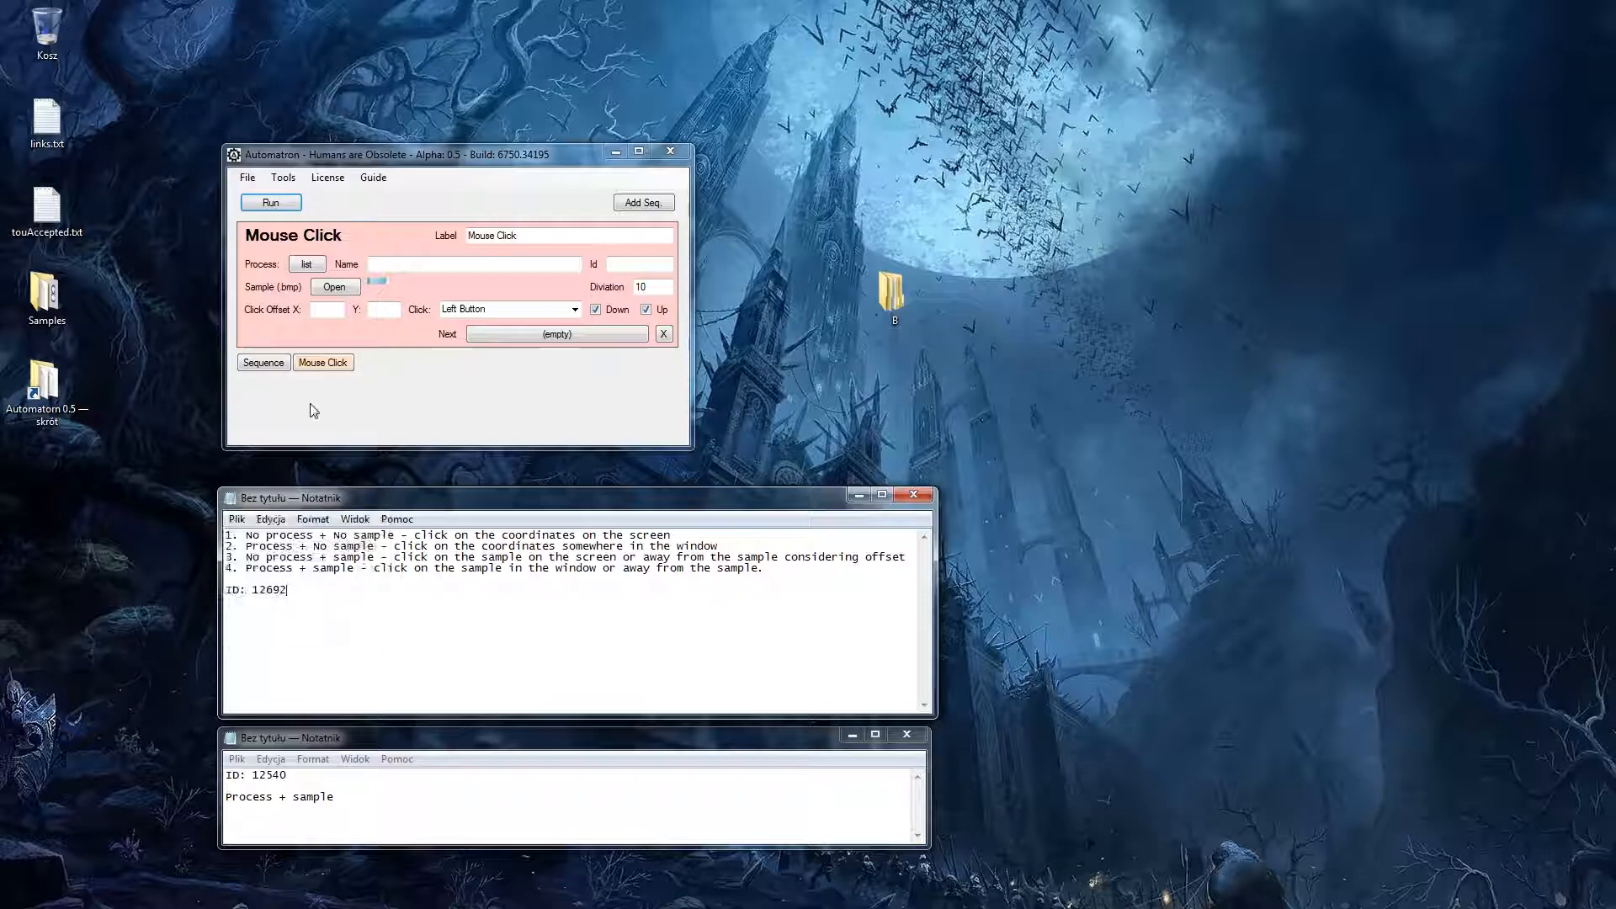
# Set the click offset from the sample to X 200 and Y 200.
pyautogui.click(333, 308)
pyautogui.write('200')
pyautogui.click(398, 311)
pyautogui.write('200')
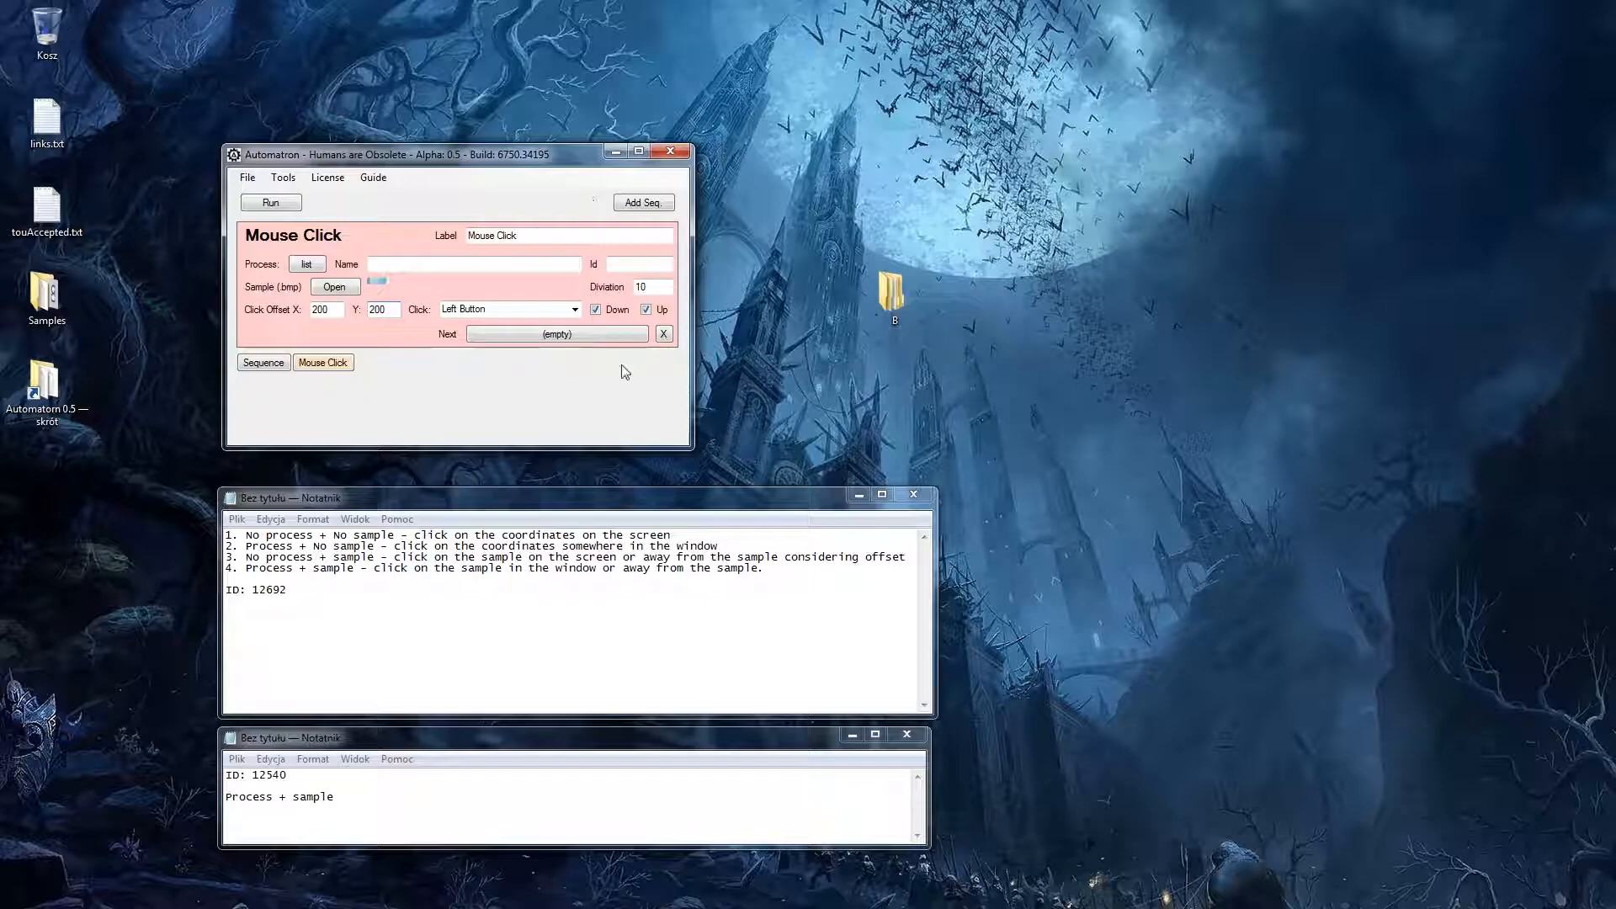
# Switch the click type to Right Button, run the sequence, and dismiss the Notepad context menu.
pyautogui.click(575, 310)
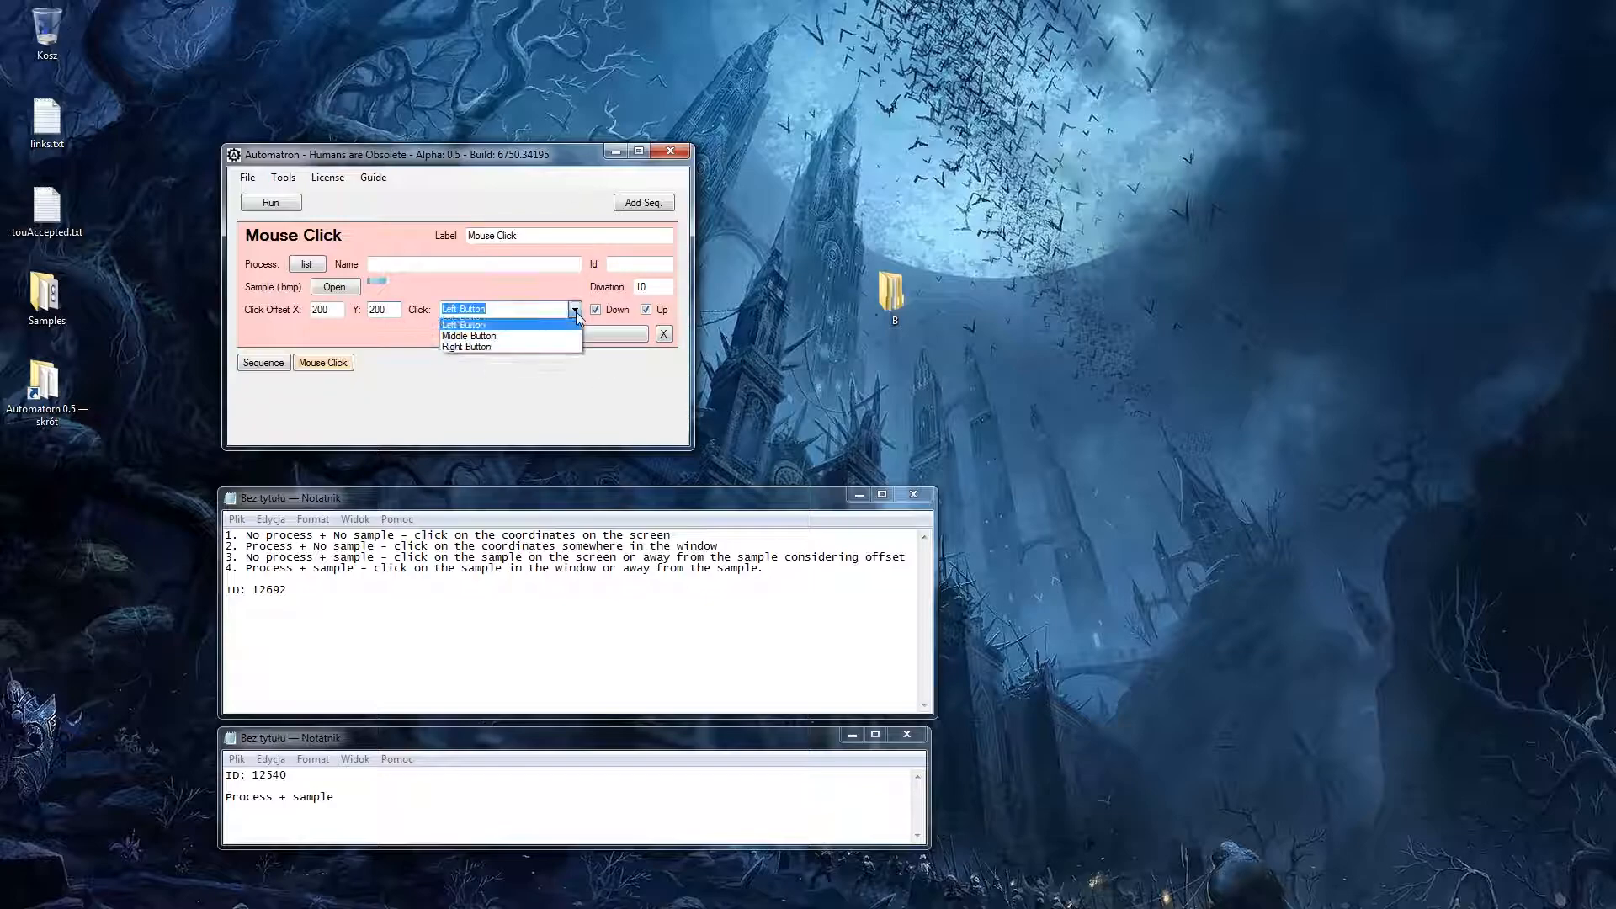
pyautogui.click(495, 345)
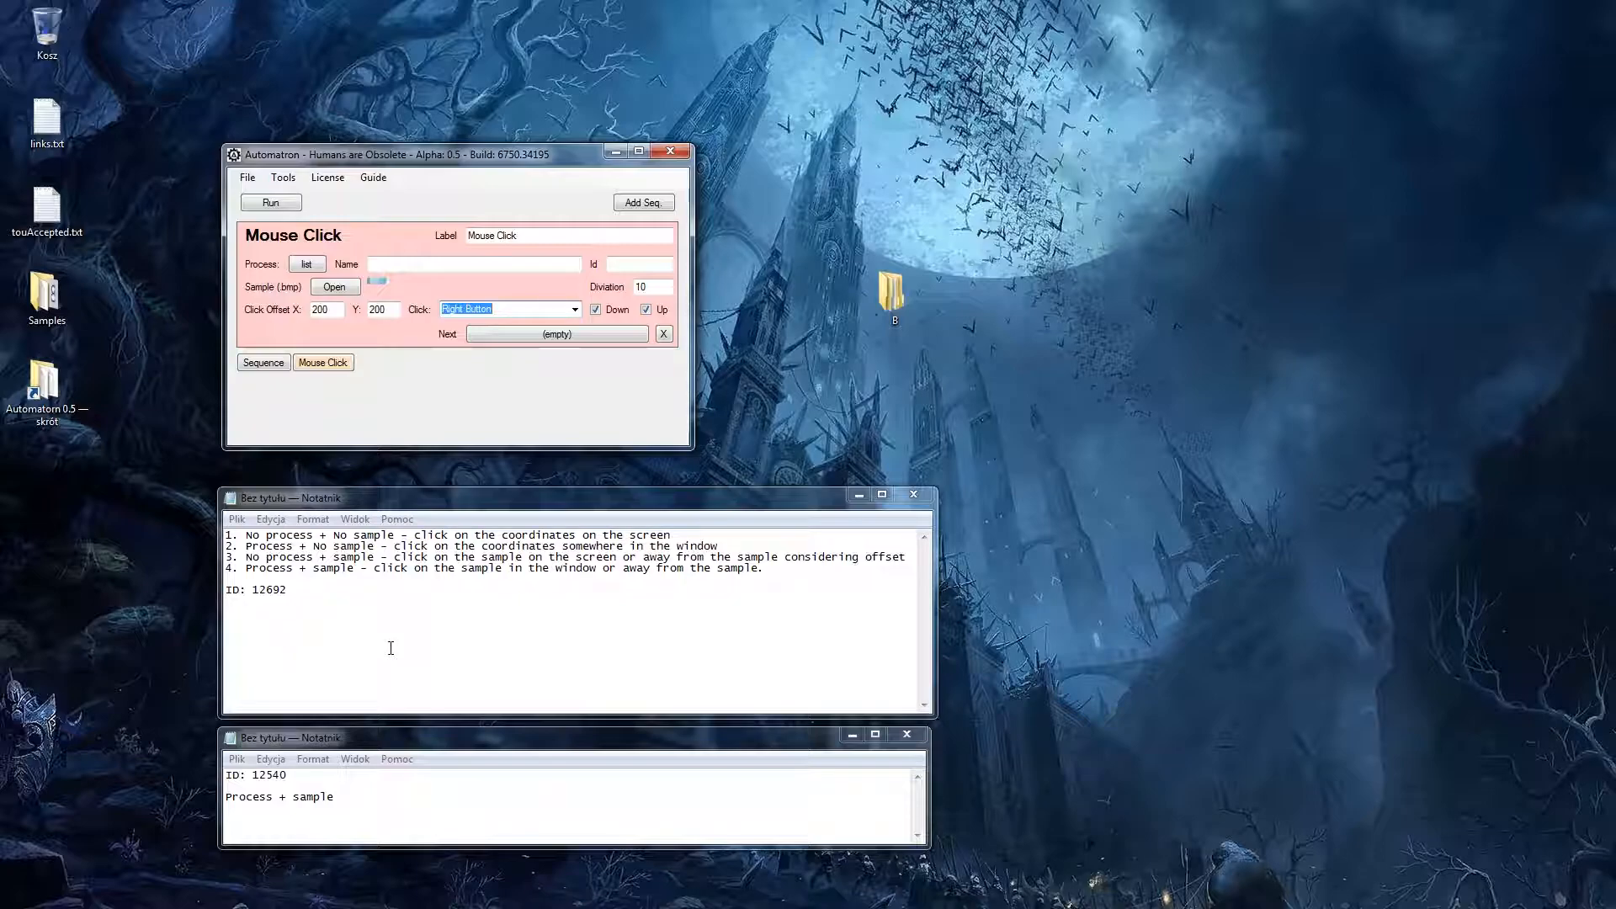
pyautogui.click(270, 204)
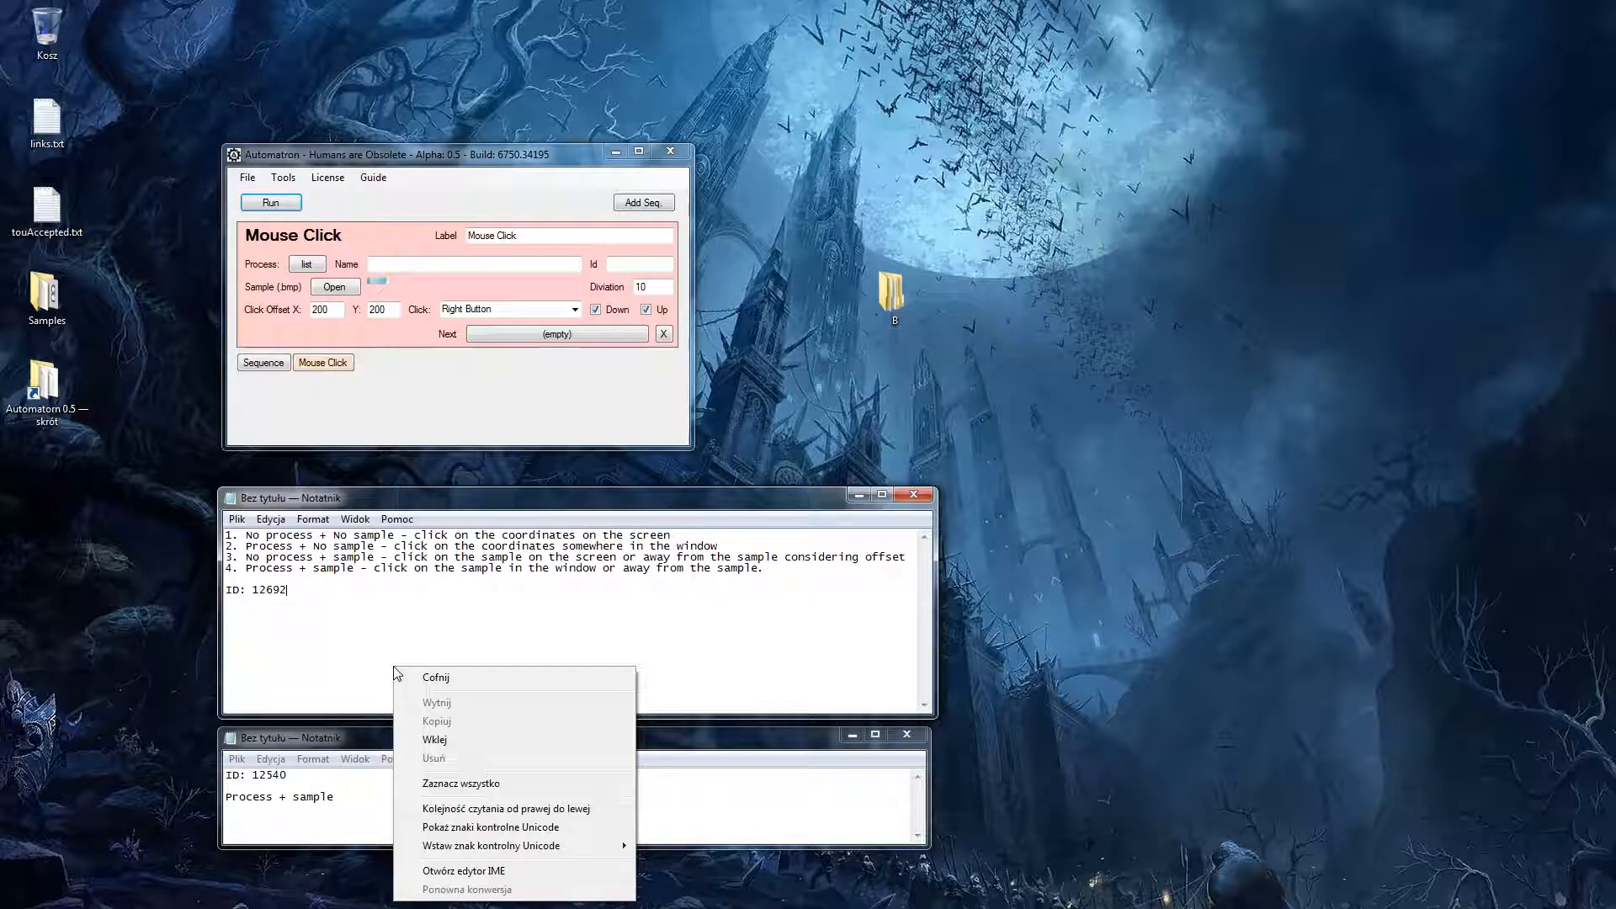
pyautogui.click(380, 657)
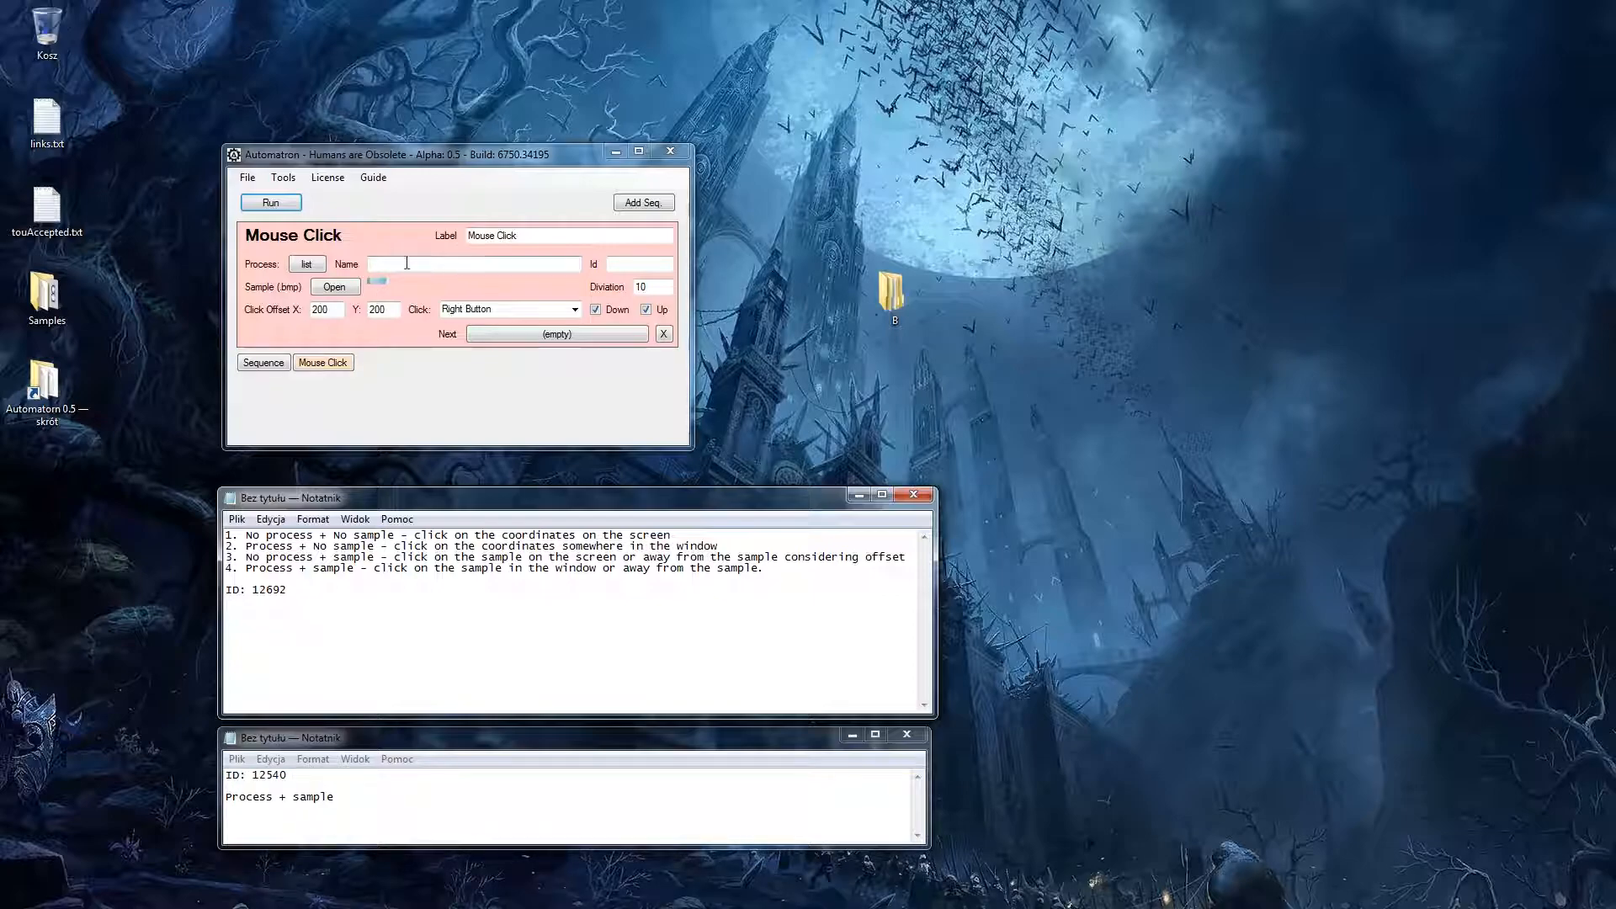
# Assign the notepad process with ID 12540 to the Mouse Click action alongside the sample.
pyautogui.click(317, 266)
pyautogui.moveTo(257, 152); pyautogui.dragTo(258, 285)
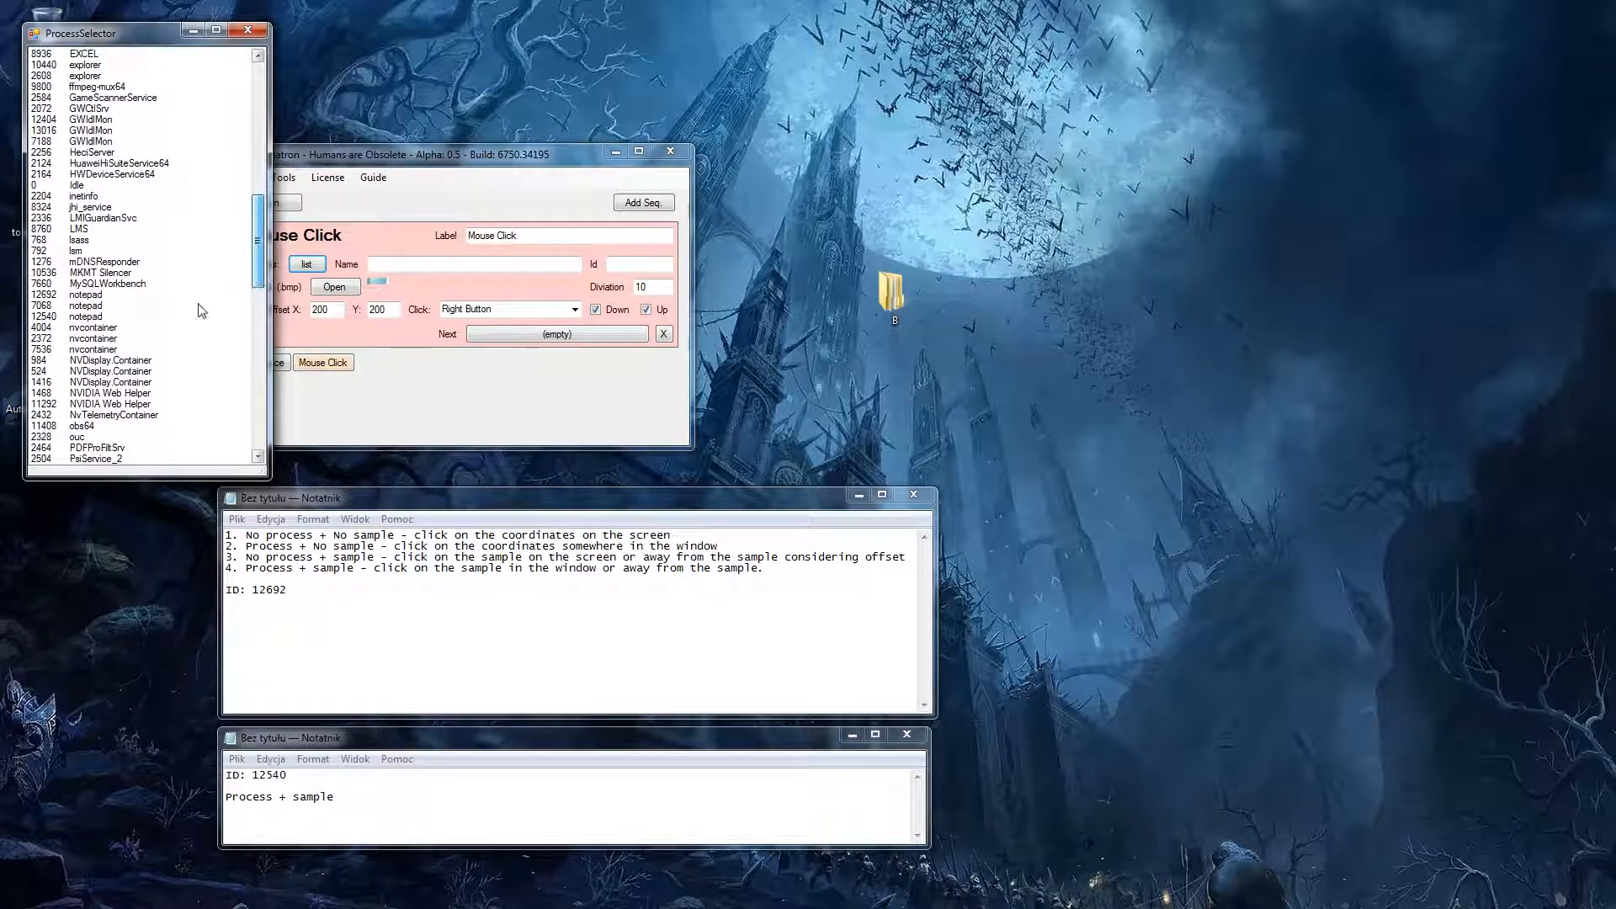
pyautogui.click(57, 317)
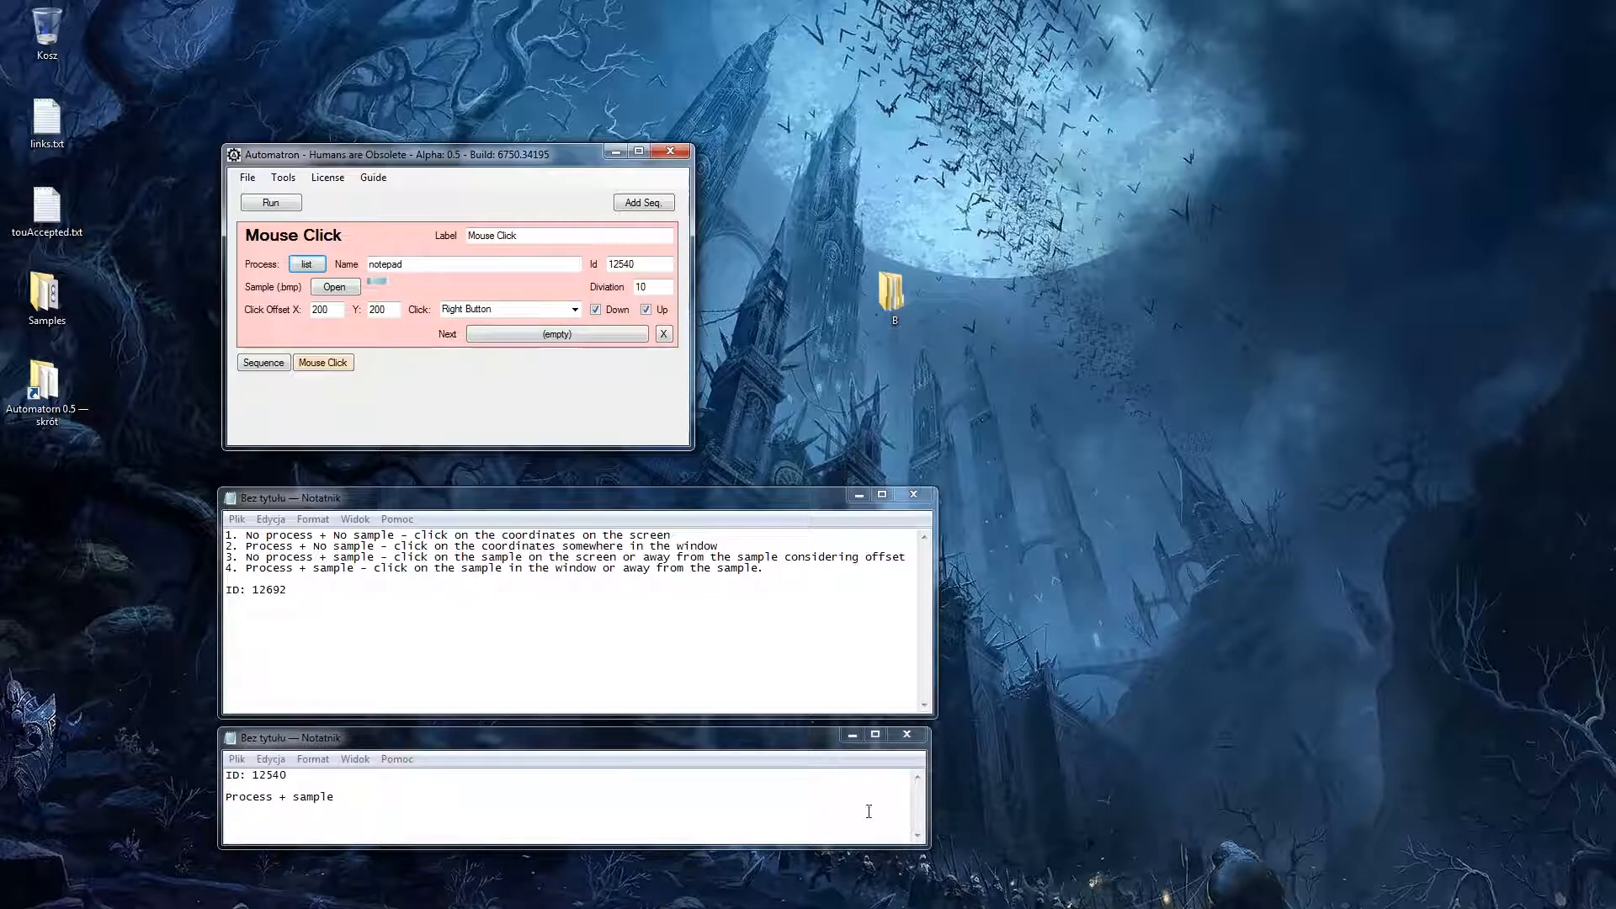
# Clear the X and Y offsets of the Mouse Click action that combines process and sample.
pyautogui.doubleClick(327, 309)
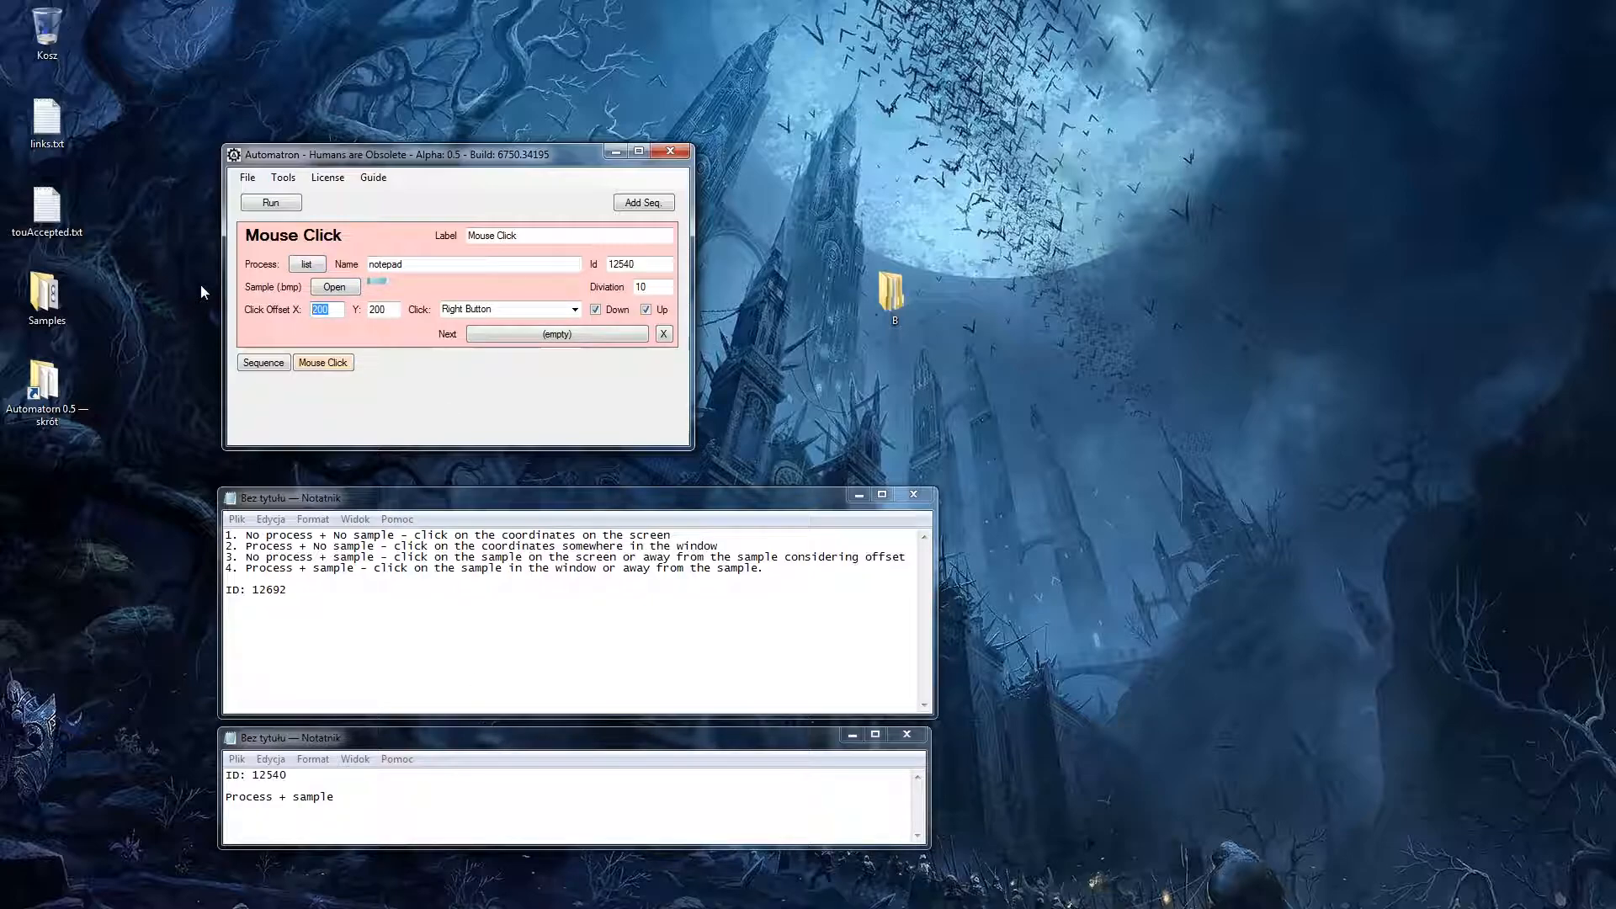
pyautogui.press('BackSpace')
pyautogui.moveTo(394, 309); pyautogui.dragTo(357, 305)
pyautogui.press('BackSpace')
# Switch the click type to Left Button and run the sequence on the sample in the second Notepad window.
pyautogui.click(556, 307)
pyautogui.click(574, 309)
pyautogui.click(502, 328)
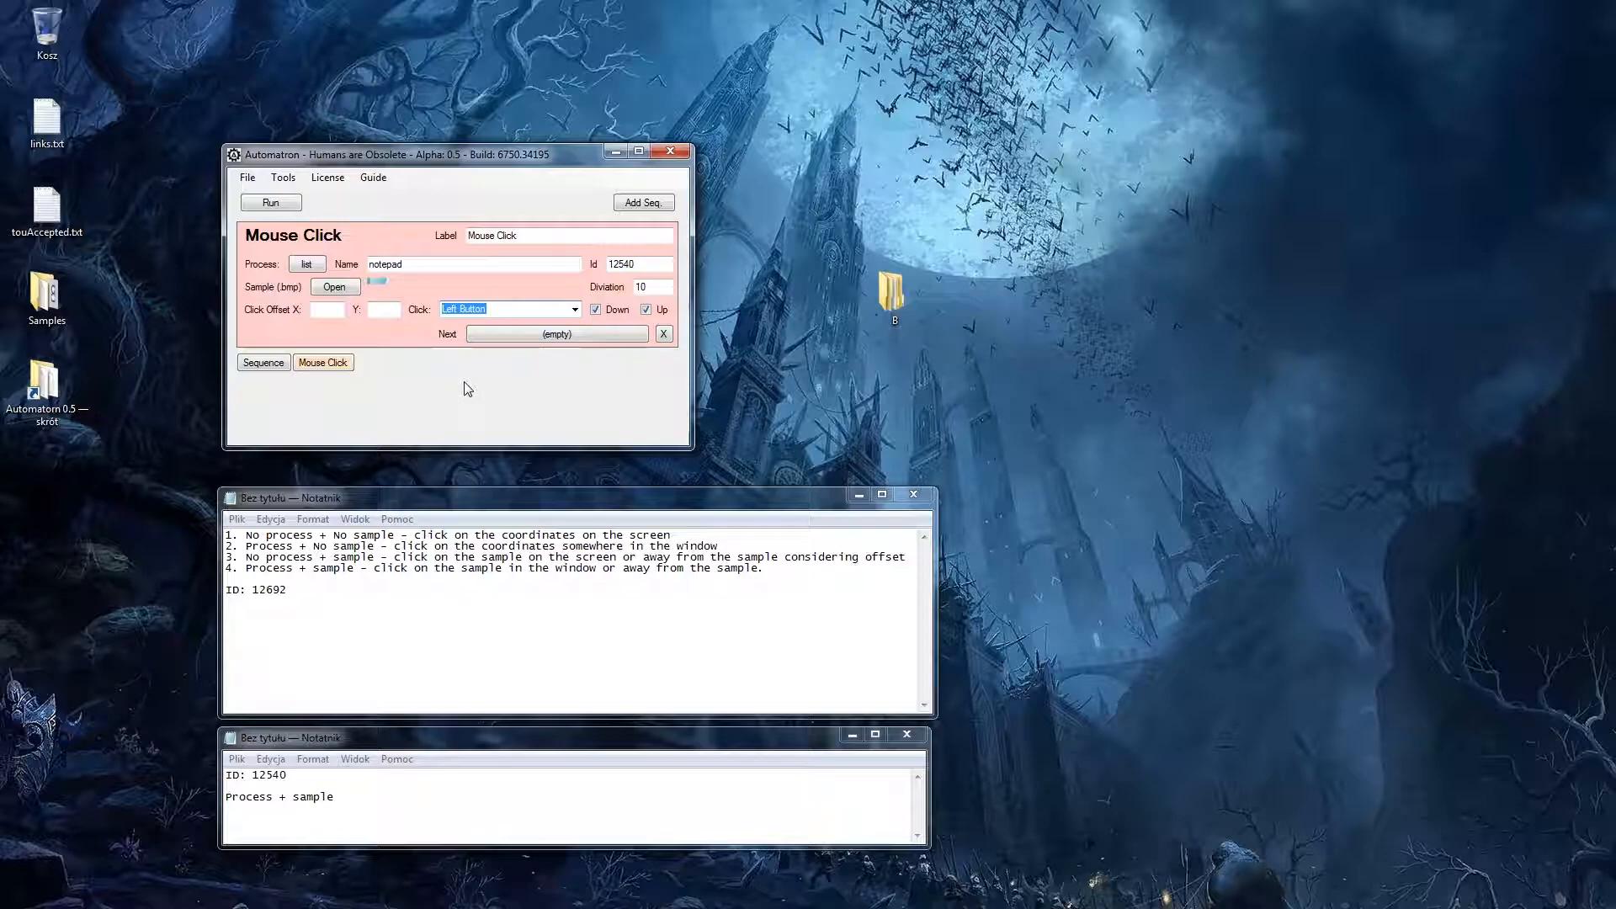
pyautogui.click(275, 208)
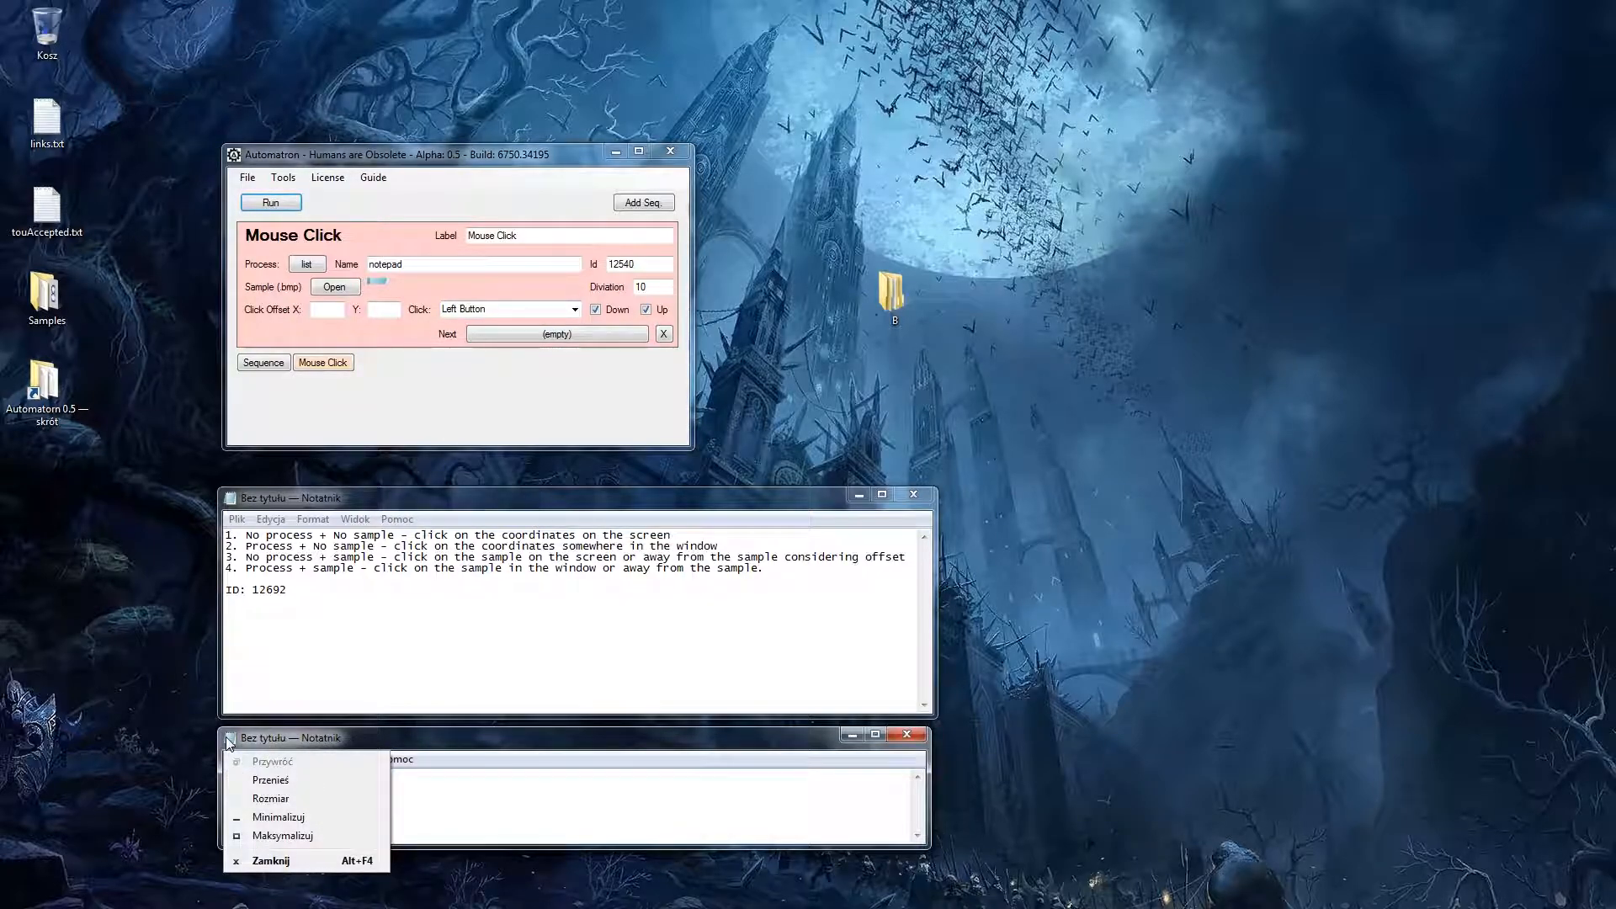